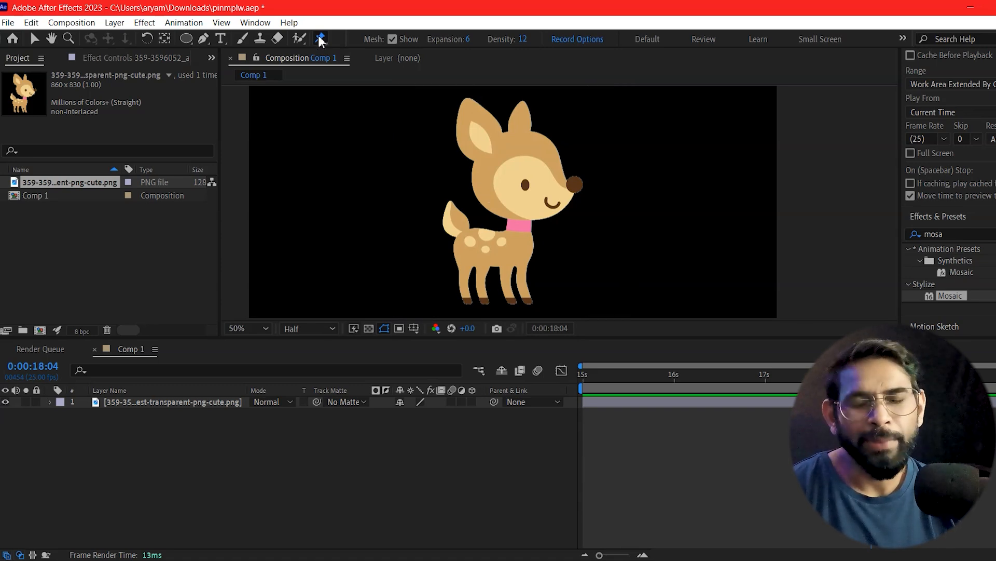
Step: Place Puppet pins on the deer's neck, tail base, tail tip, hind leg, front leg and head, keeping the mesh display on
left_click(519, 226)
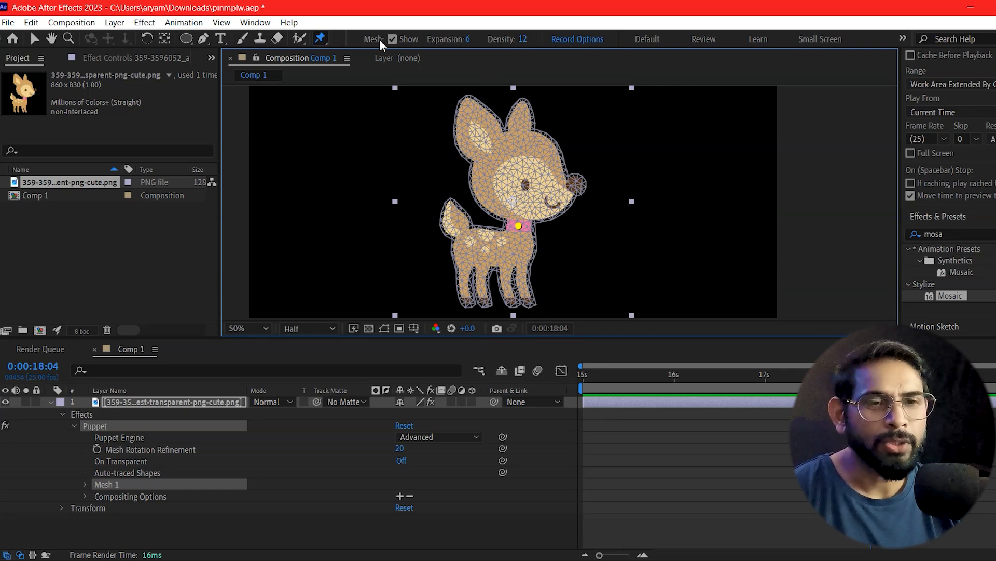
left_click(392, 39)
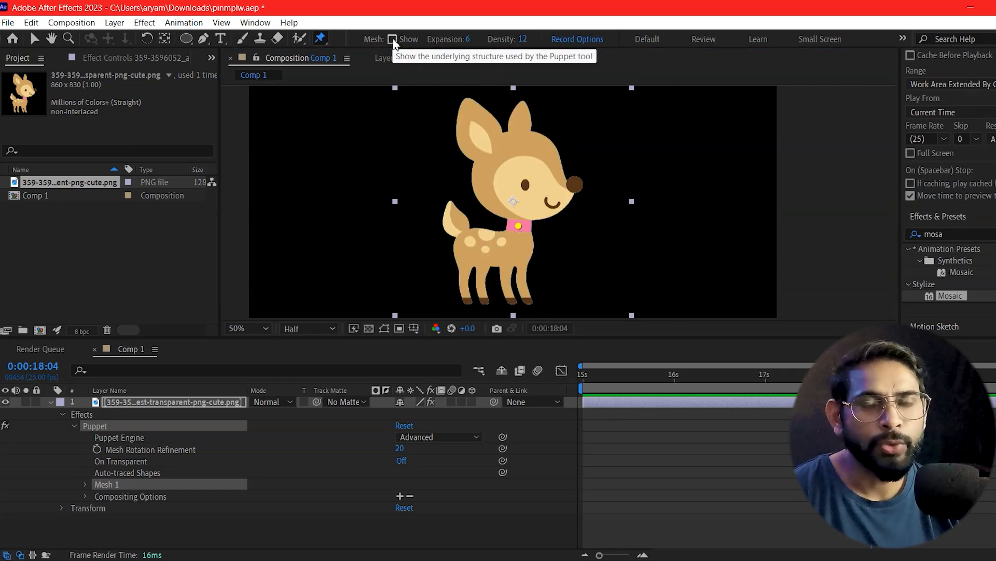
left_click(392, 40)
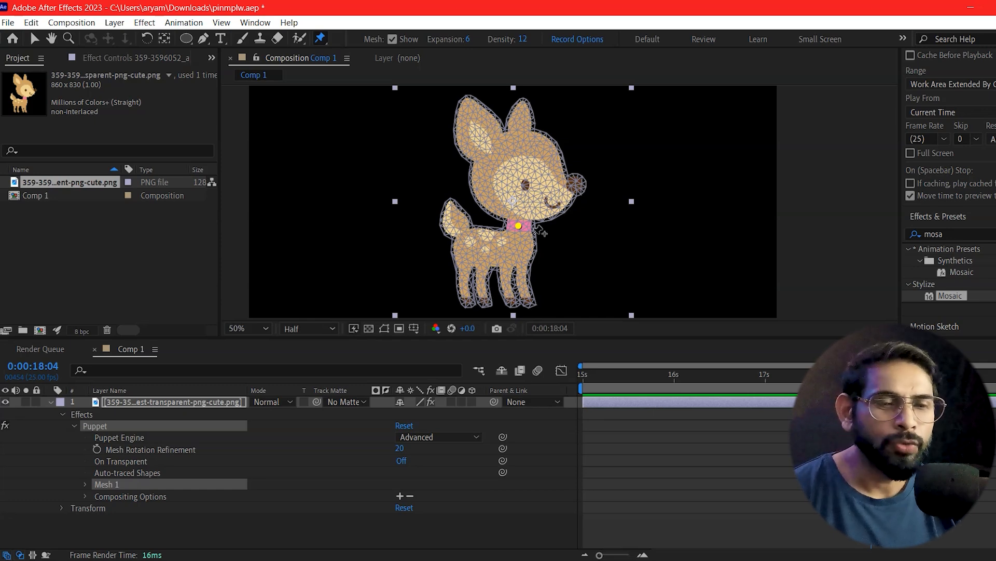
left_click(461, 232)
left_click(461, 274)
left_click(506, 270)
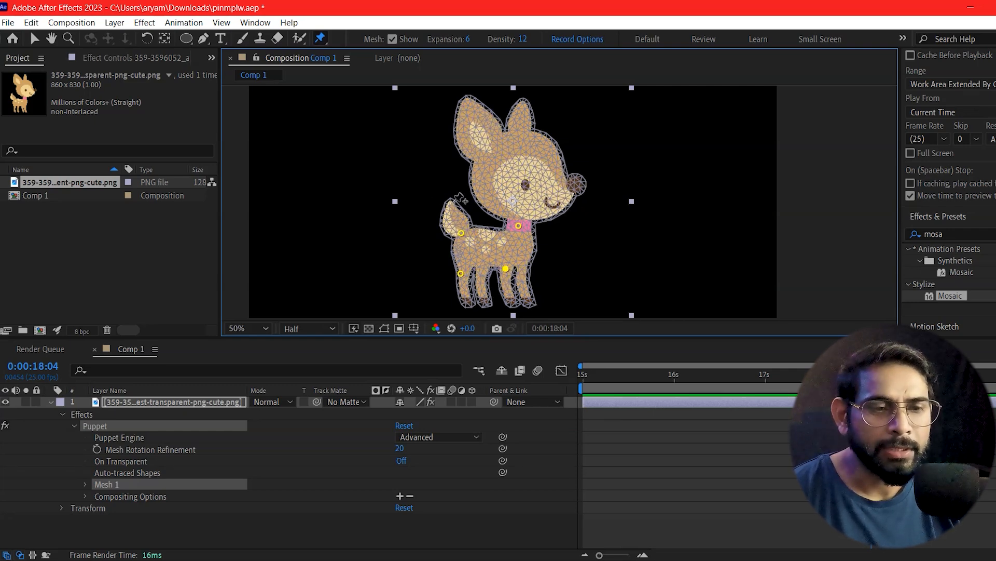
left_click(511, 141)
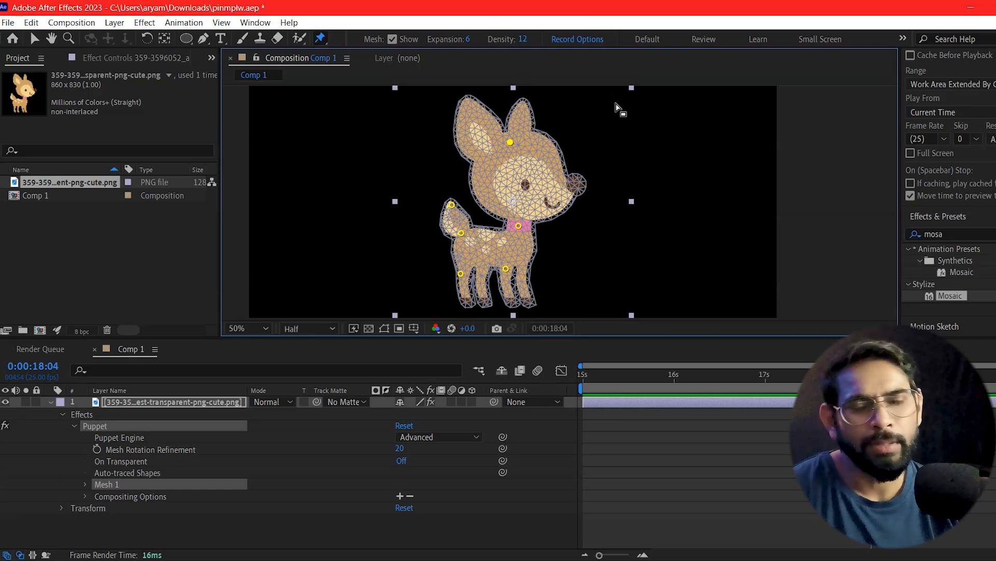
Step: Move the current time to 0:00:15:09 and reveal the deer's individual puppet pins under Mesh 1, leaving them deselected
left_click(642, 374)
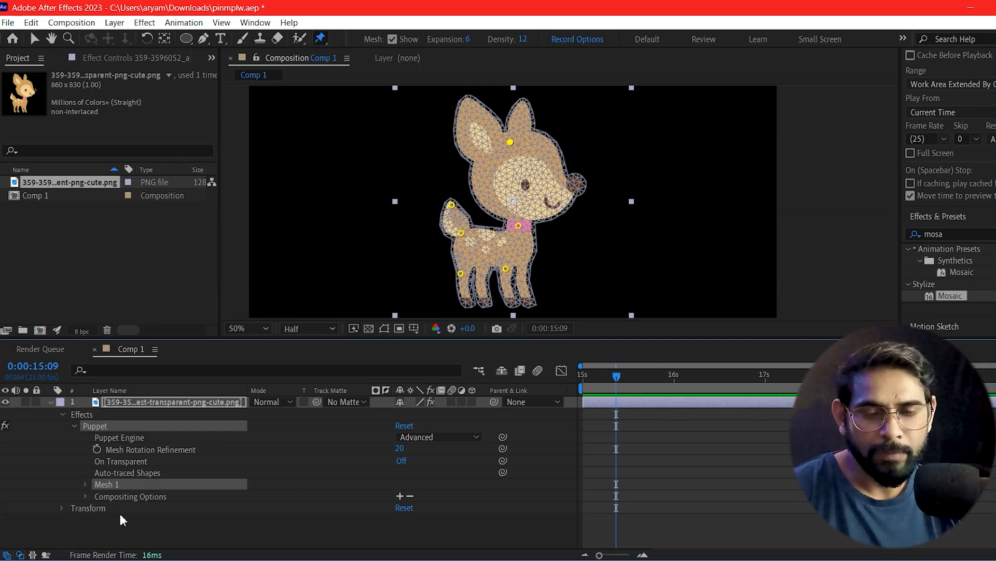
left_click(85, 484)
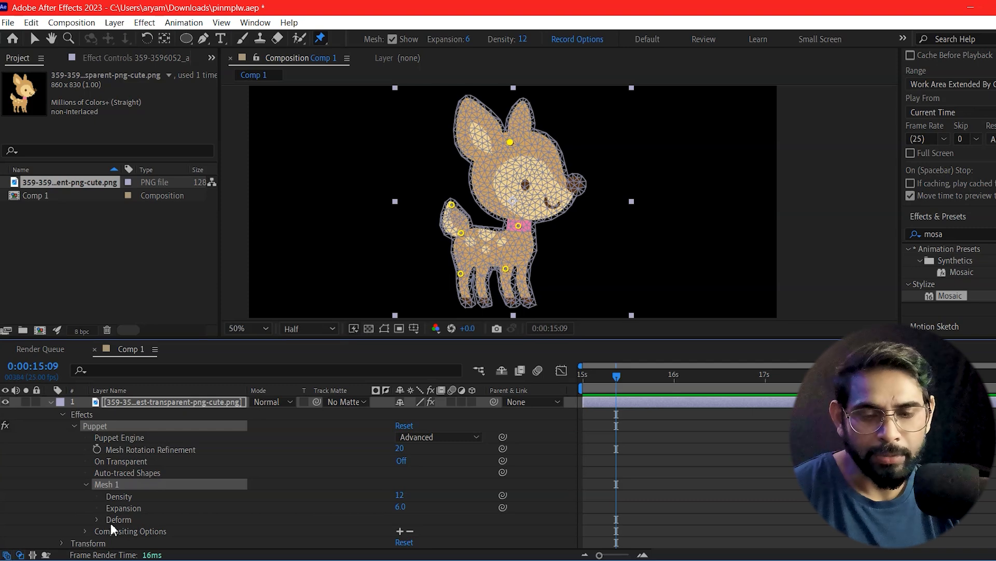
left_click(96, 519)
scroll(201, 499, "down", 1)
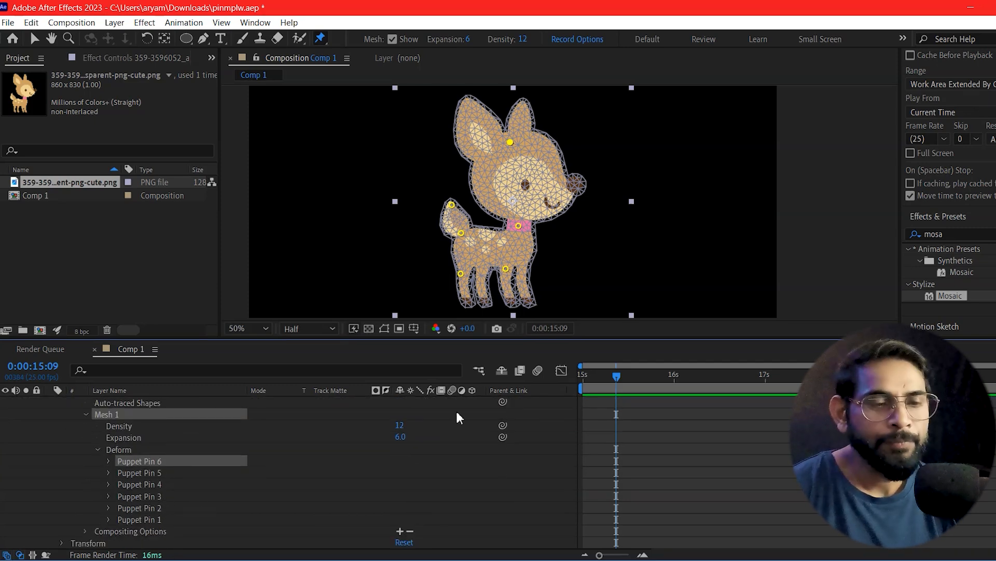
left_click_drag(850, 467, 924, 550)
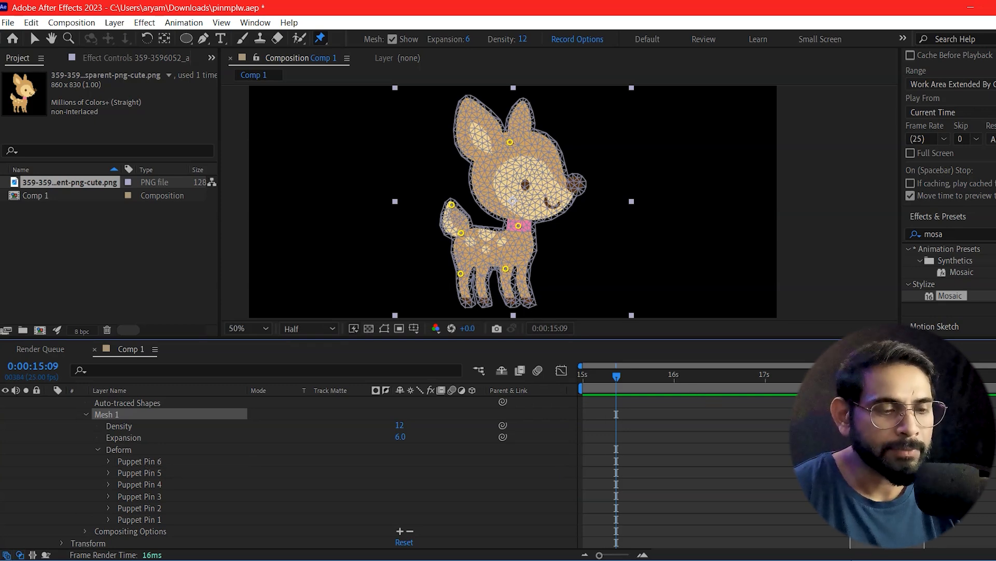
left_click(893, 483)
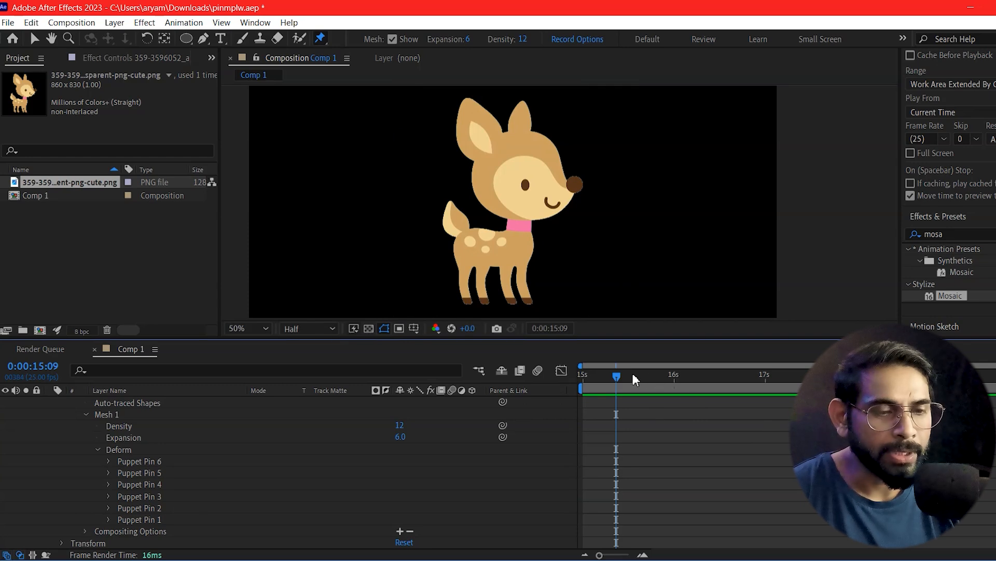
Step: At 0:00:15:02, bend the deer's head forward and lower its tail by repositioning the ear and tail-tip pins
key("Page_Up")
left_click_drag(617, 419, 713, 435)
left_click_drag(587, 406, 590, 432)
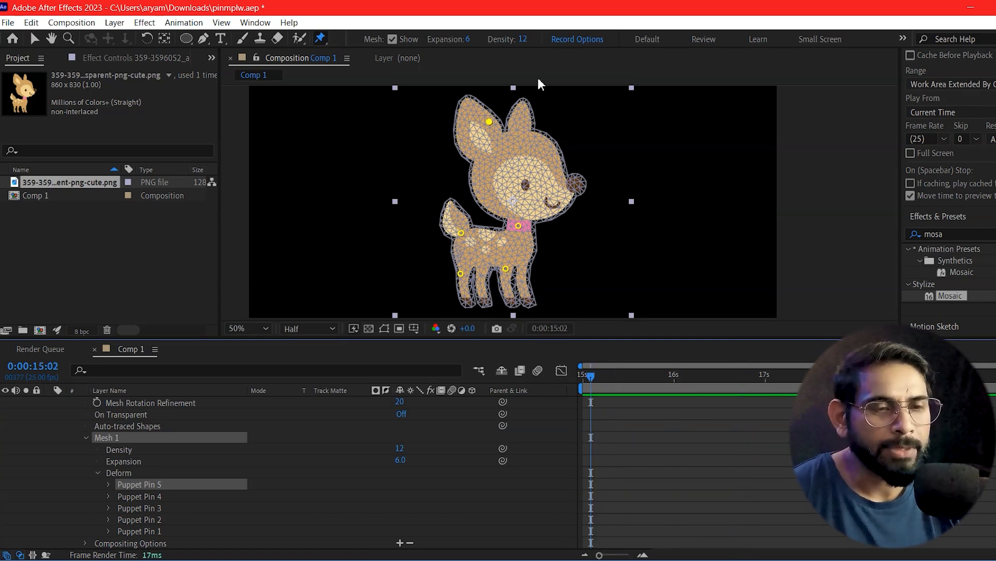
left_click_drag(490, 121, 534, 133)
left_click(452, 208)
left_click_drag(451, 209, 435, 217)
left_click_drag(535, 133, 598, 162)
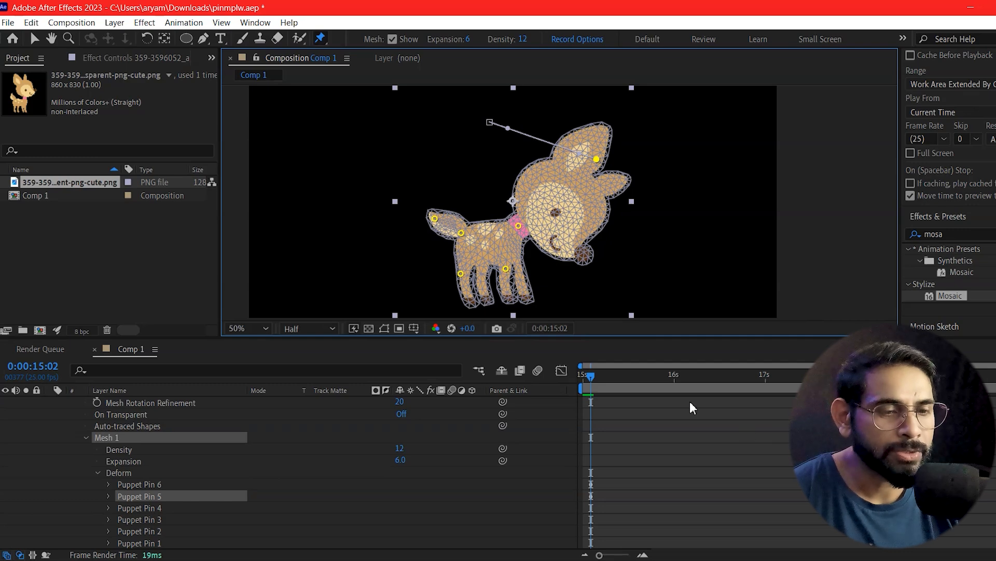
Step: Preview the deer's head and tail pose from 0:00:15:00
left_click_drag(614, 376, 641, 412)
key("space")
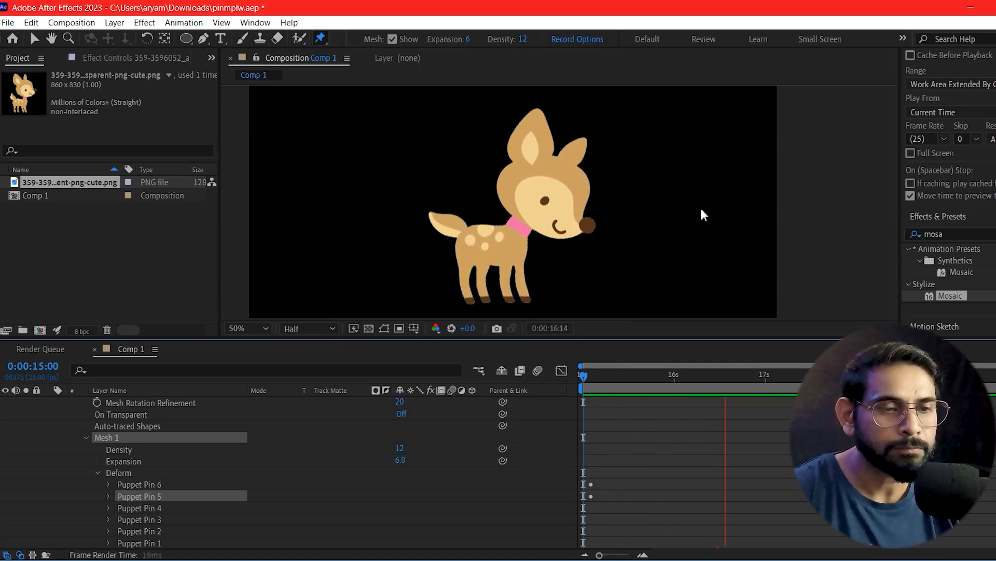
key("space")
Step: At 0:00:16:21, raise the deer's head and tail pins and add pins to a front hoof and a hind hoof
left_click_drag(828, 376, 751, 407)
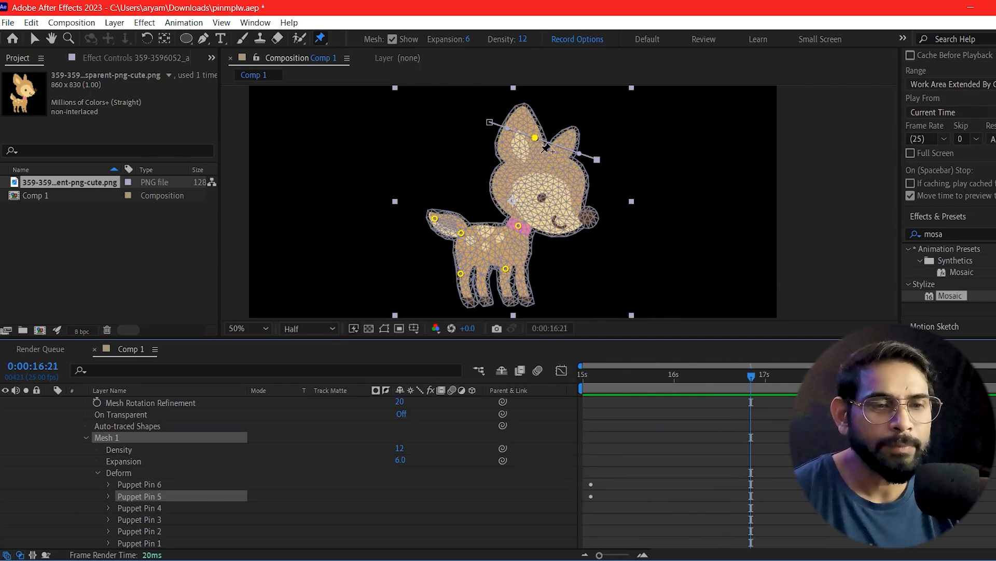
left_click_drag(535, 137, 541, 129)
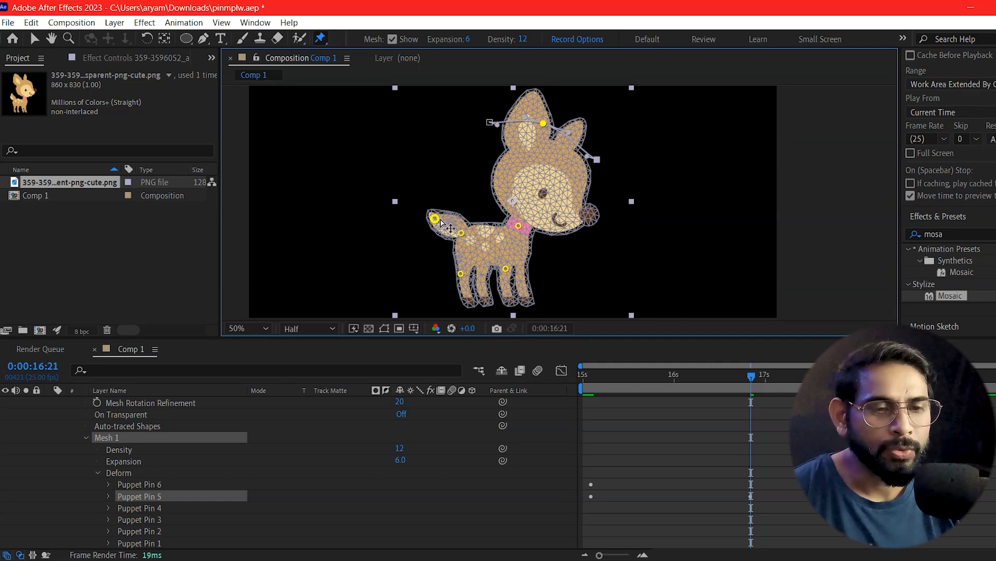
left_click_drag(459, 210, 453, 200)
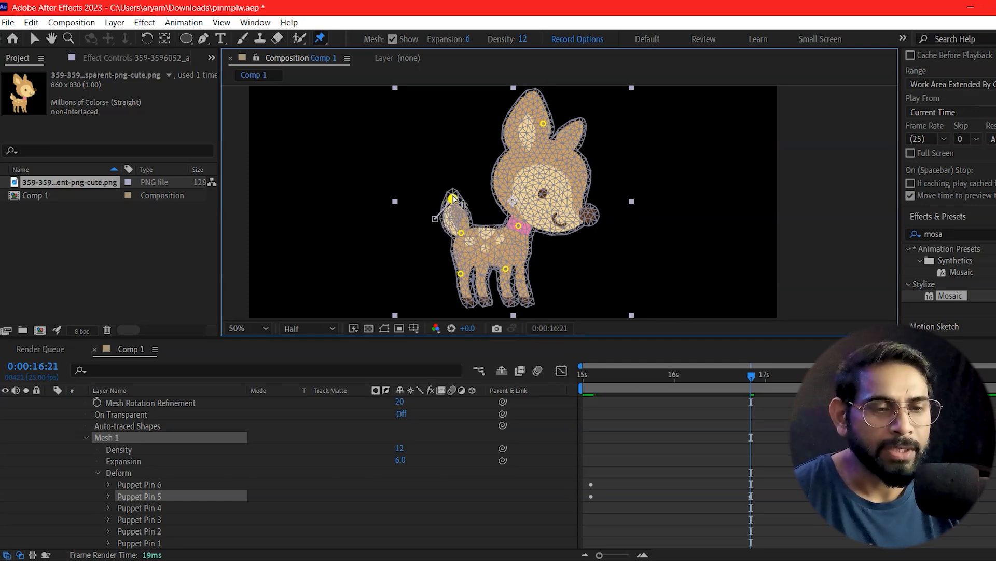
left_click(525, 299)
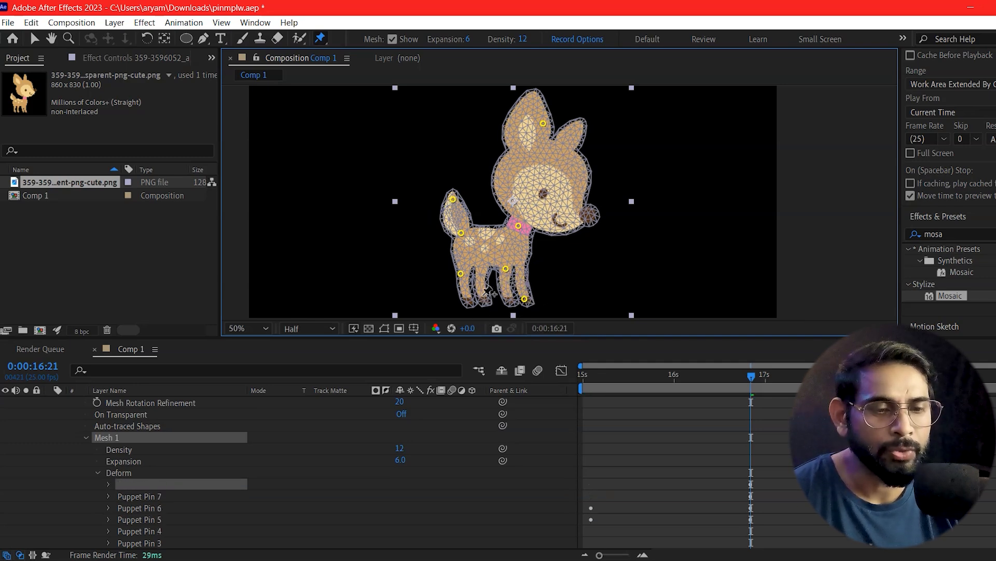
left_click(478, 294)
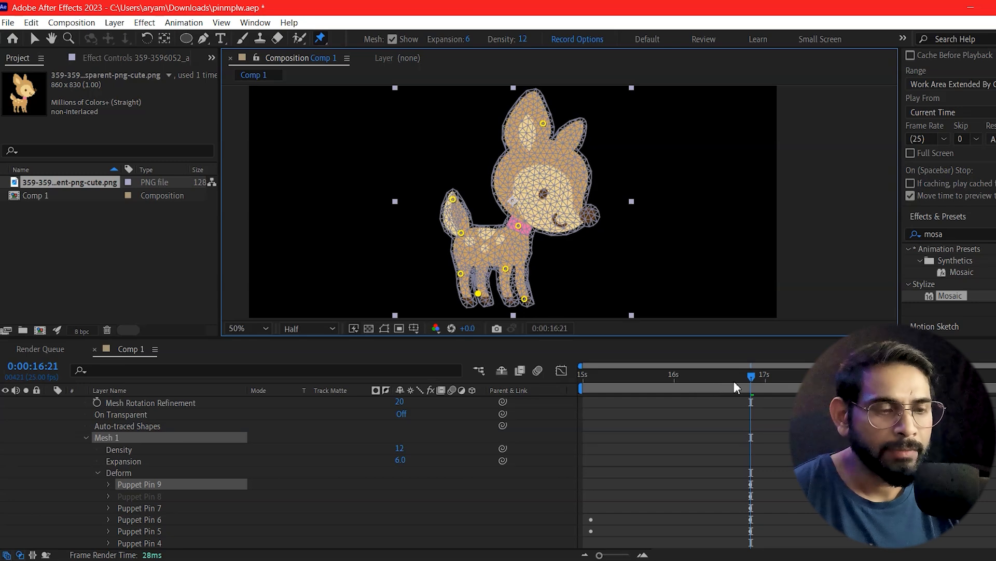
Step: Play the animation from 0:00:15:00 and scrub through the deer's head and tail movement
left_click_drag(705, 389, 521, 426)
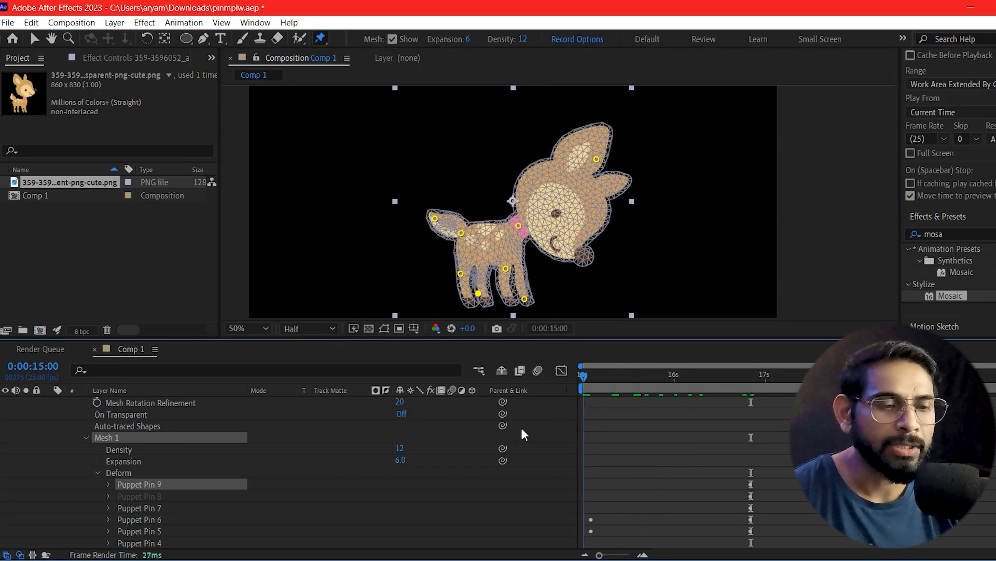
left_click(859, 277)
key("space")
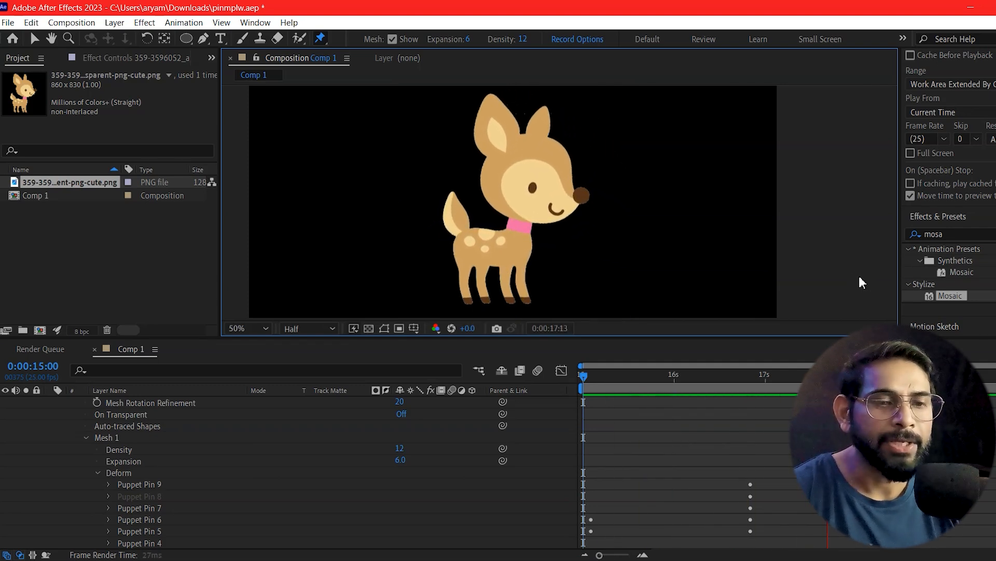
key("space")
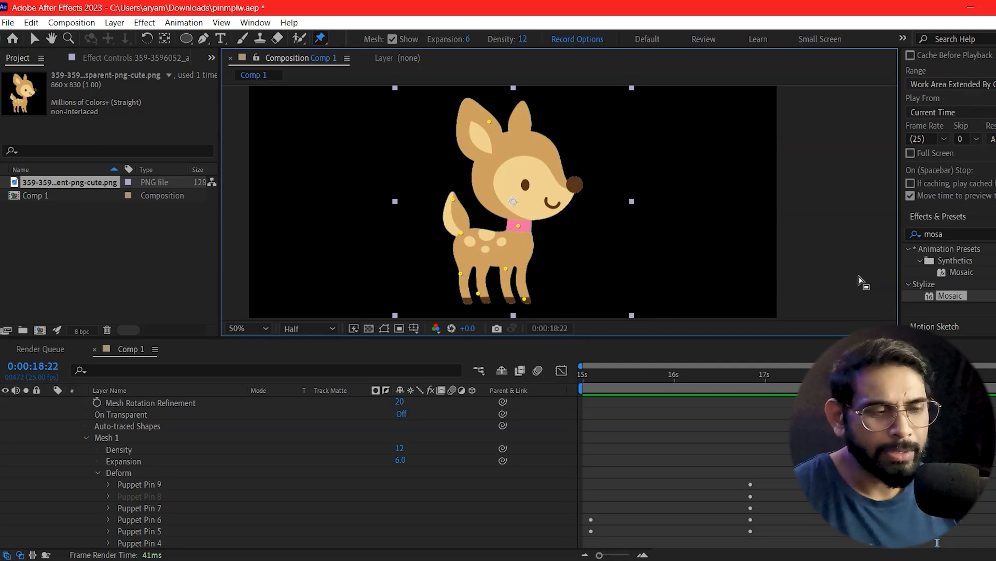
left_click_drag(934, 376, 738, 431)
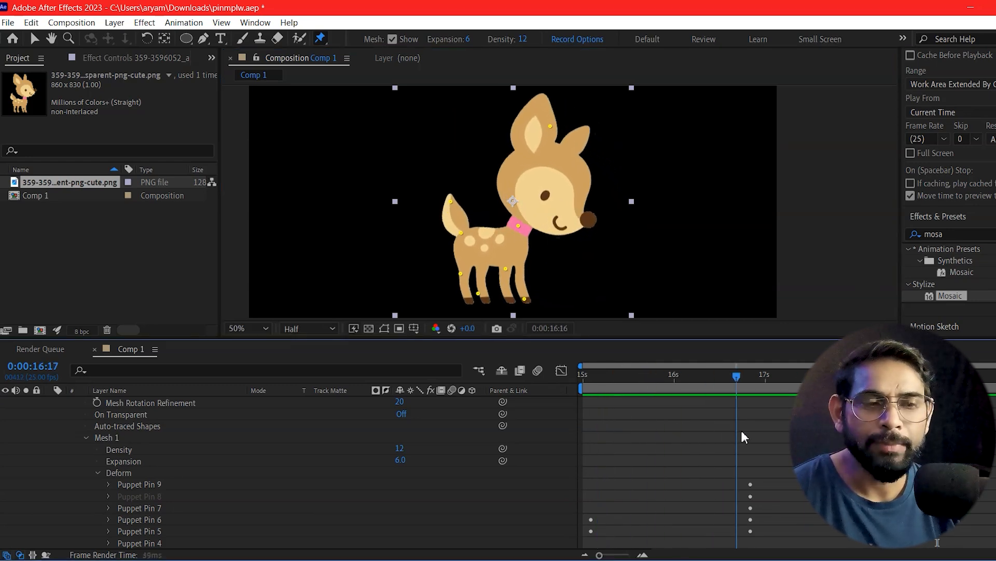
left_click_drag(802, 432, 668, 452)
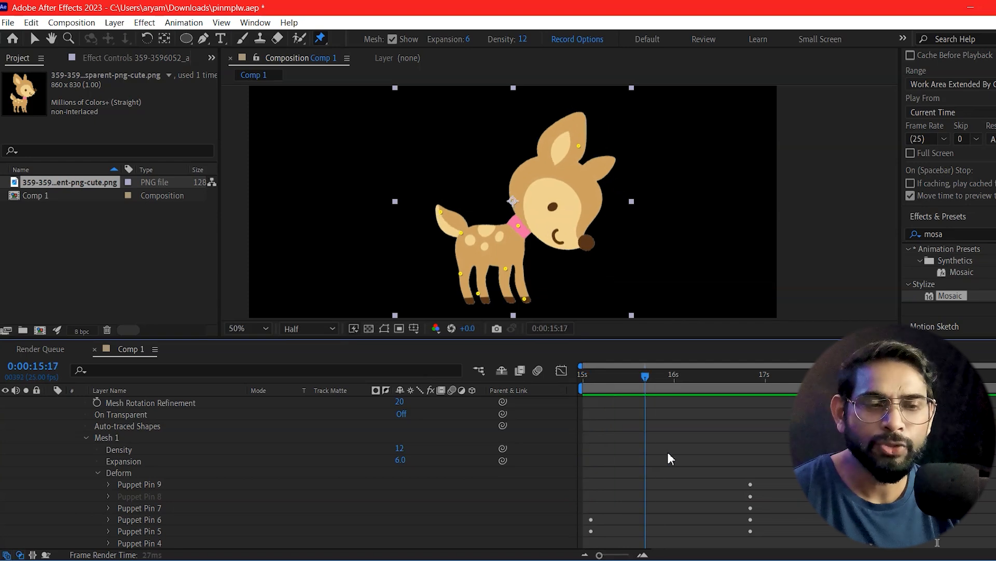
left_click_drag(749, 448, 828, 483)
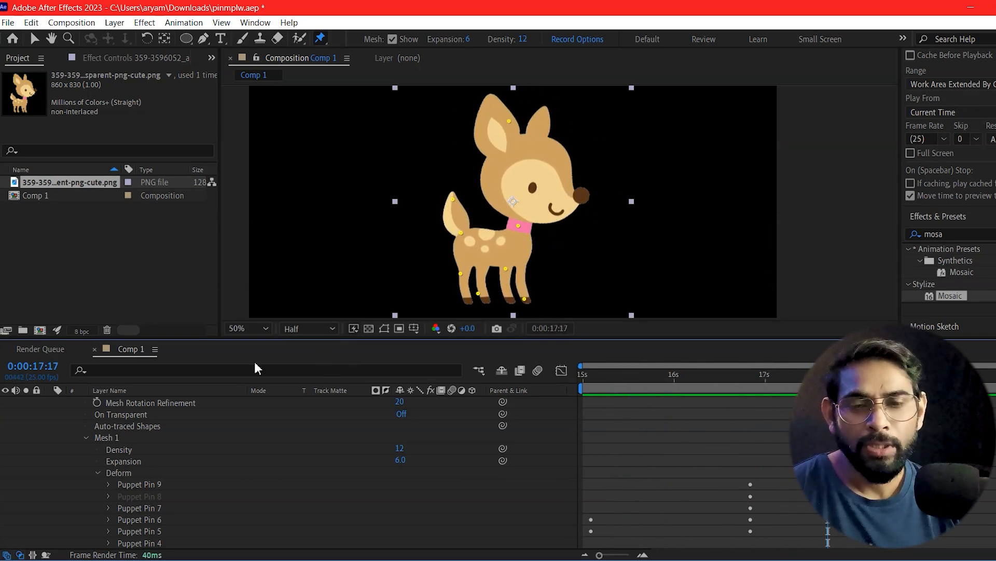
Step: Add Caterpillar-PNG-Photo-Image.png to Comp 1 as a layer
left_click(35, 226)
left_click(68, 183)
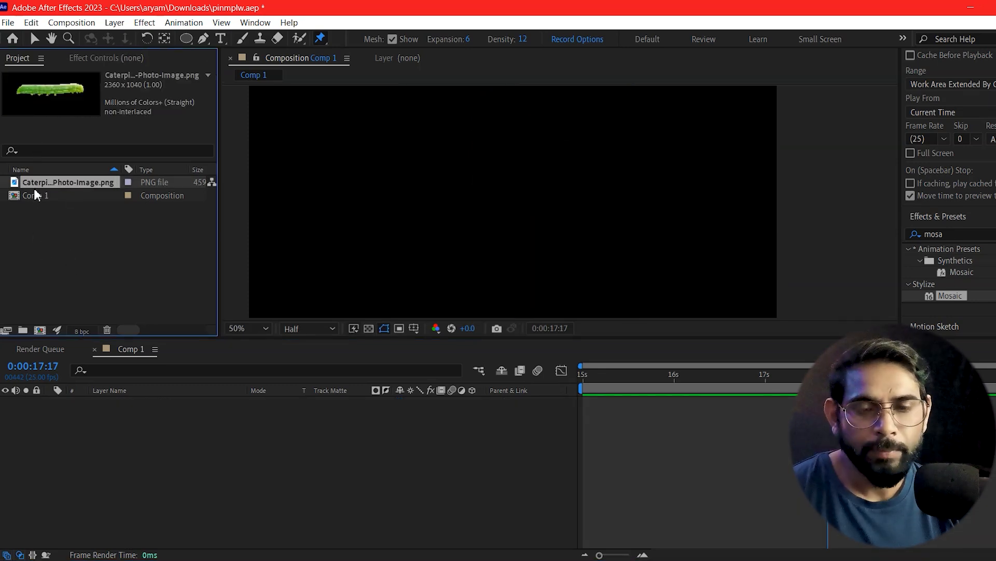
left_click_drag(37, 184, 285, 430)
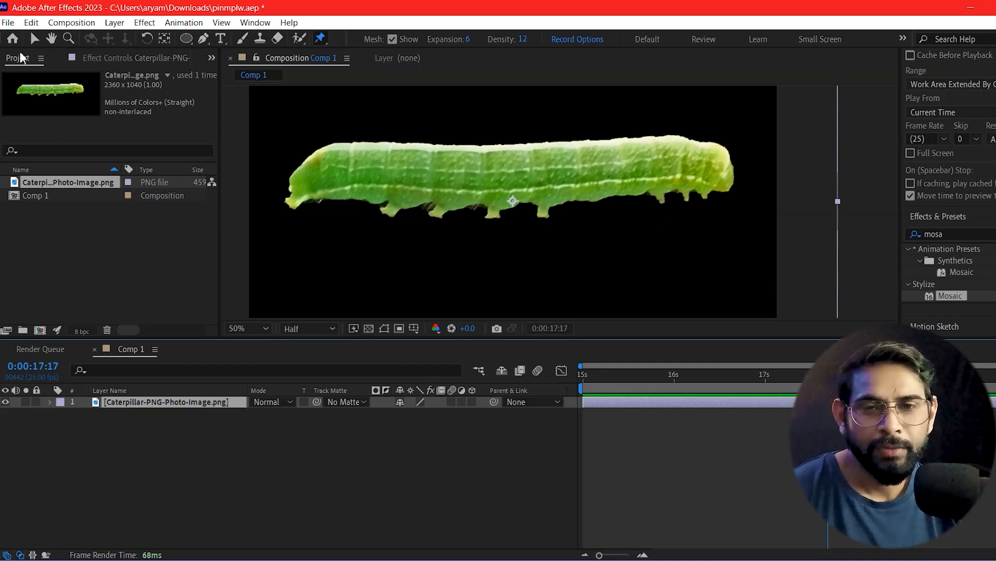
Step: Scale the caterpillar down to about one fifth of the frame's width and place it in the frame's lower-left area
key("v")
key("comma")
left_click(596, 208)
left_click_drag(688, 130, 589, 178)
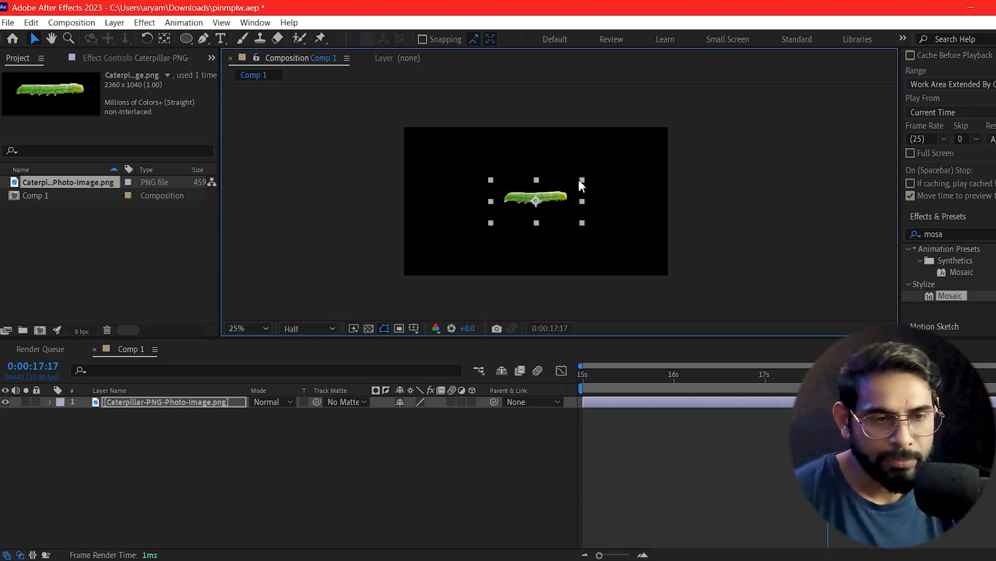
left_click_drag(551, 209, 491, 221)
left_click(613, 208)
key("period")
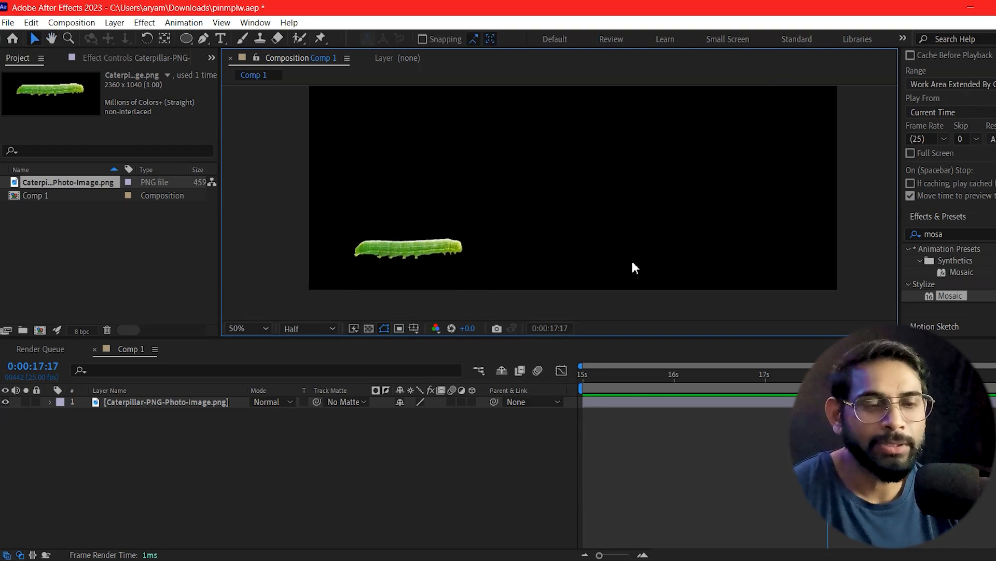
left_click_drag(651, 243, 544, 258)
left_click_drag(467, 230, 543, 221)
Step: At 0:00:15:00, place five Puppet pins along the caterpillar's body from its tail end to its head
left_click(128, 405)
left_click(129, 404)
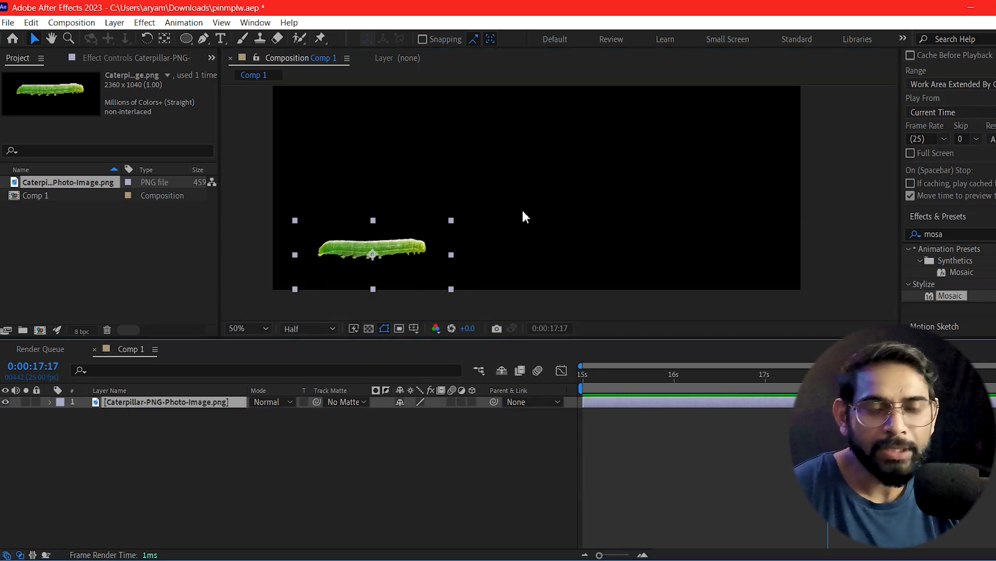
key("ctrl+p")
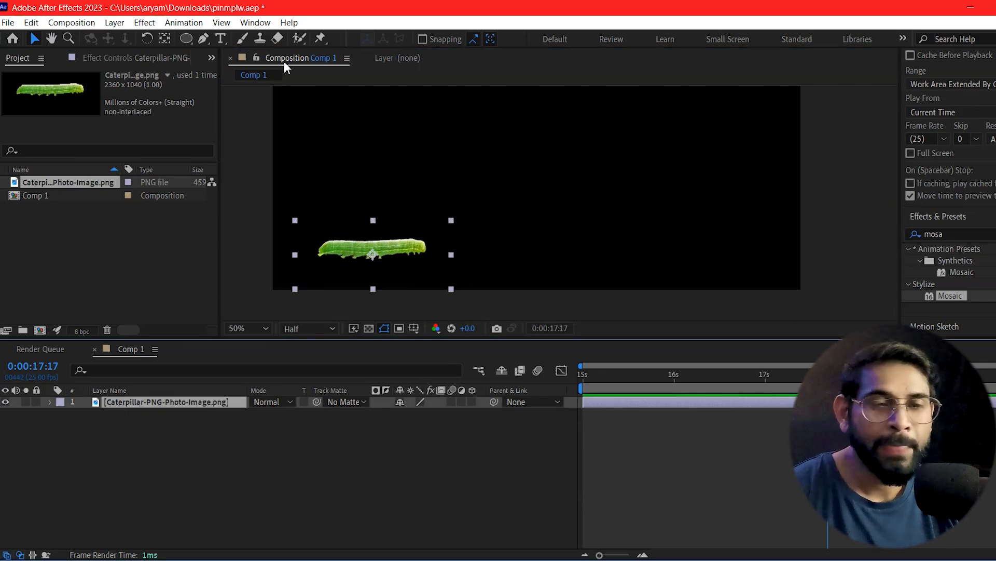
left_click(330, 248)
key("Delete")
left_click(602, 395)
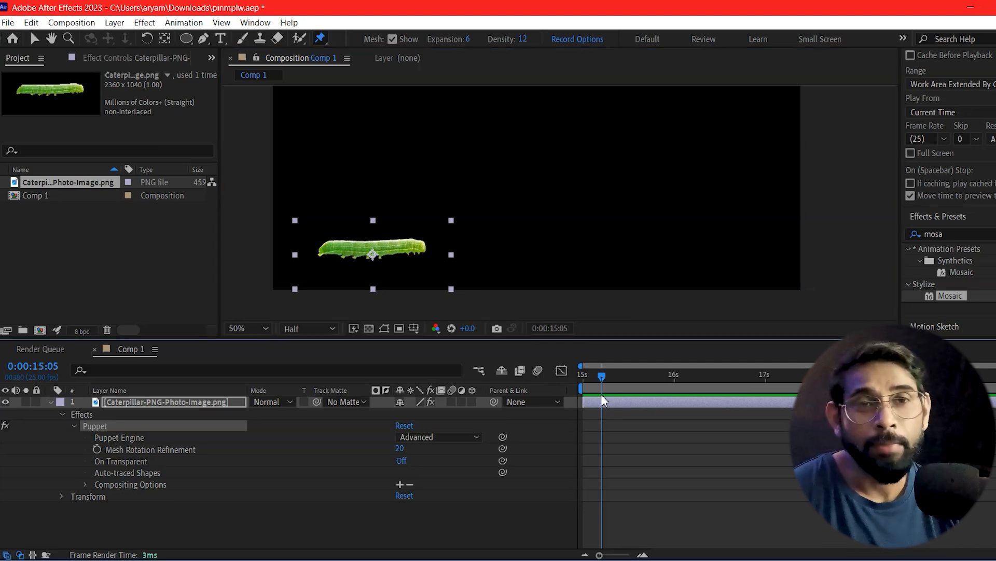
mouse_move(582, 394)
left_mouse_down()
mouse_move(596, 398)
mouse_move(584, 394)
left_mouse_up()
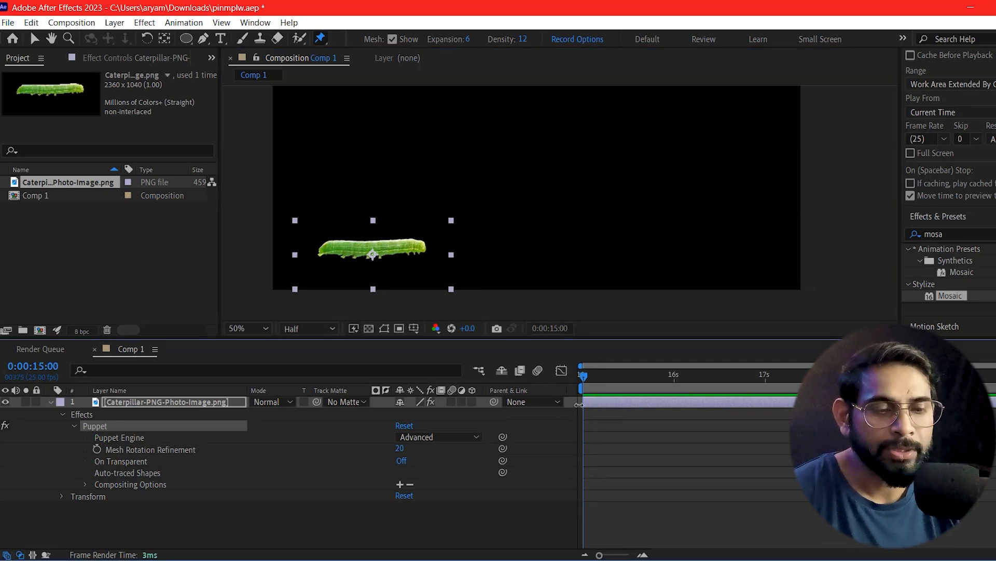
left_click(331, 246)
left_click(370, 249)
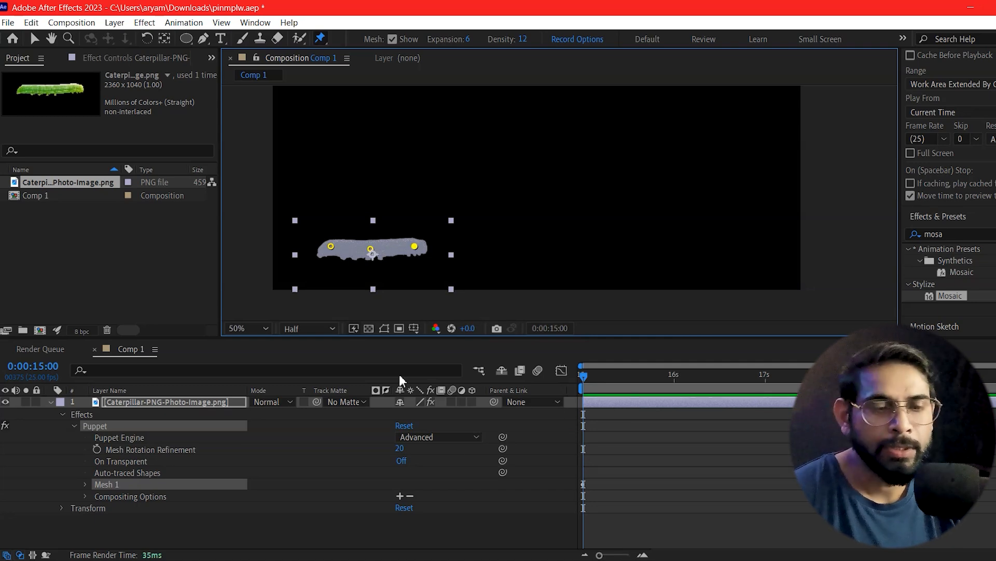
left_click(355, 250)
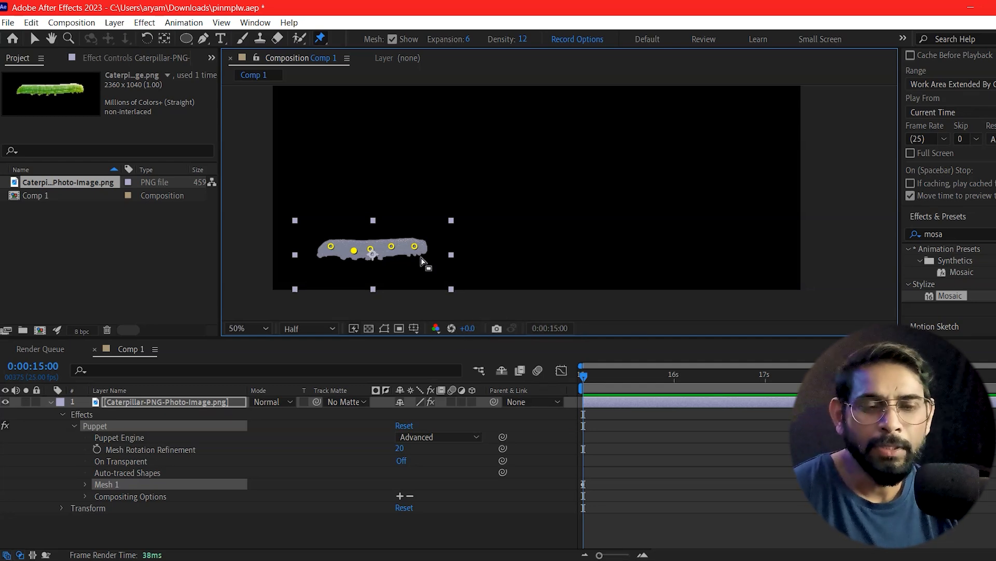
Step: Animate the middle pin by raising it at 0:00:15:18, lowering it level with the body, and raising it again at 0:00:16:21
left_click_drag(617, 375, 651, 388)
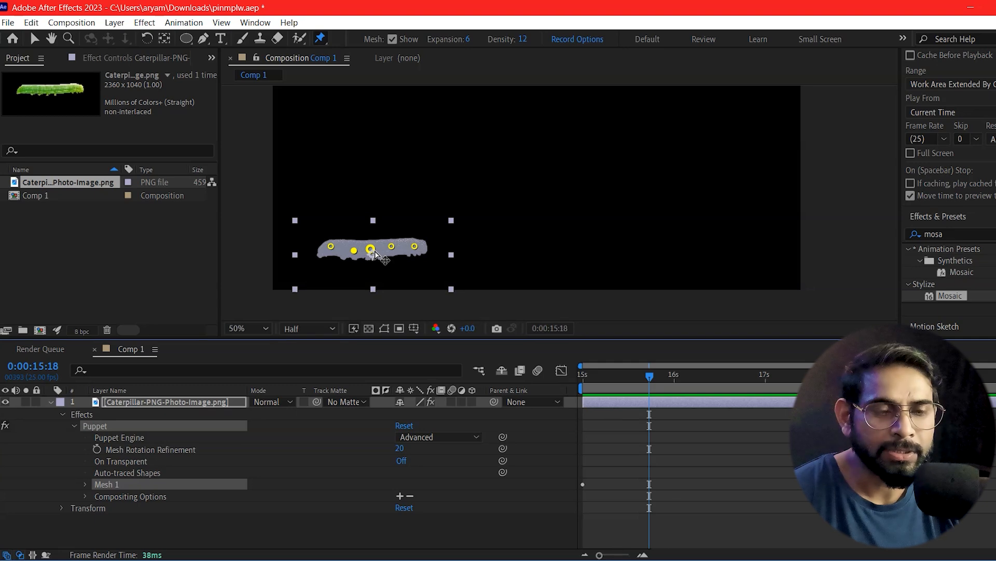
left_click_drag(371, 249, 372, 212)
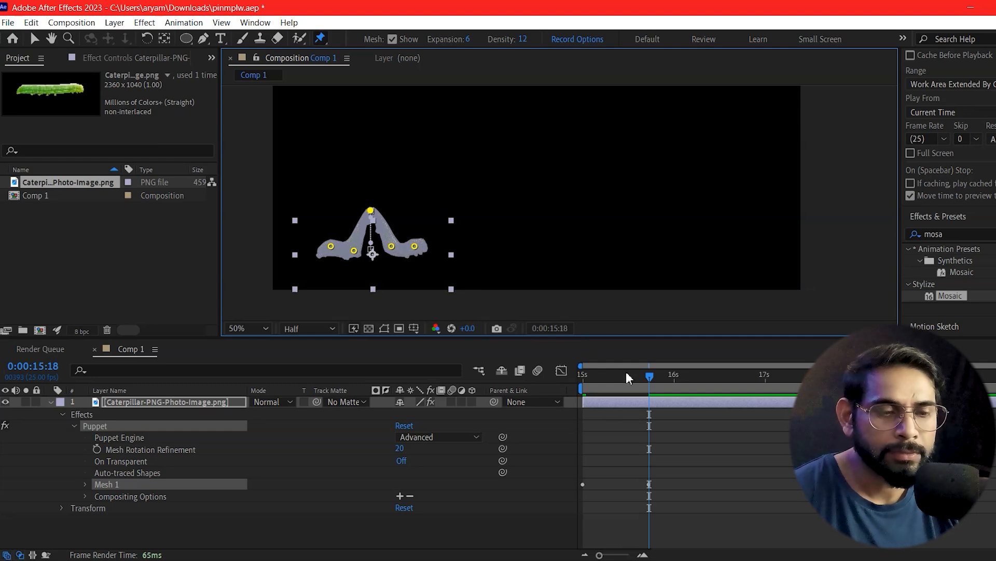
left_click_drag(618, 369, 696, 422)
left_click_drag(371, 211, 379, 252)
left_click(749, 391)
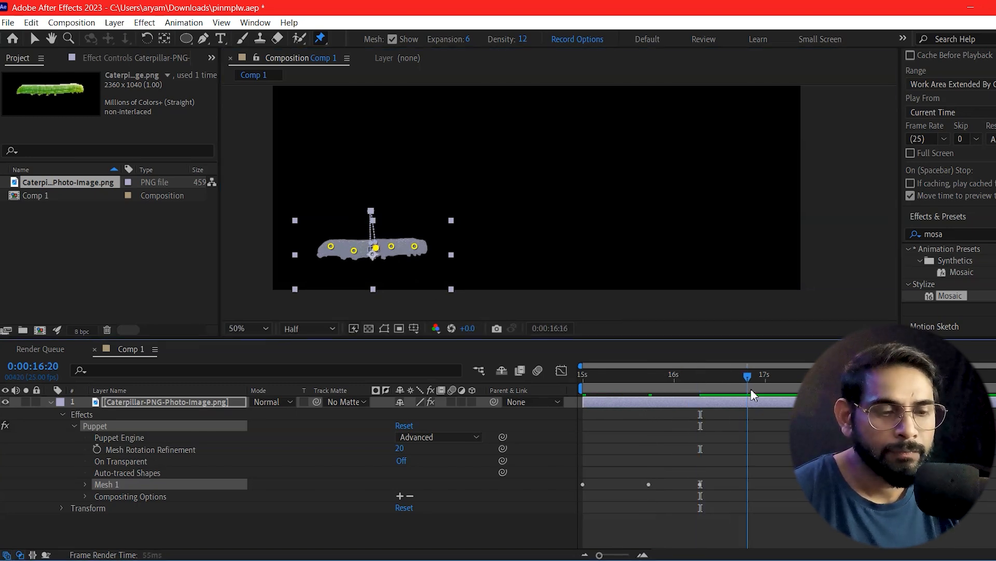
left_click_drag(373, 249, 375, 218)
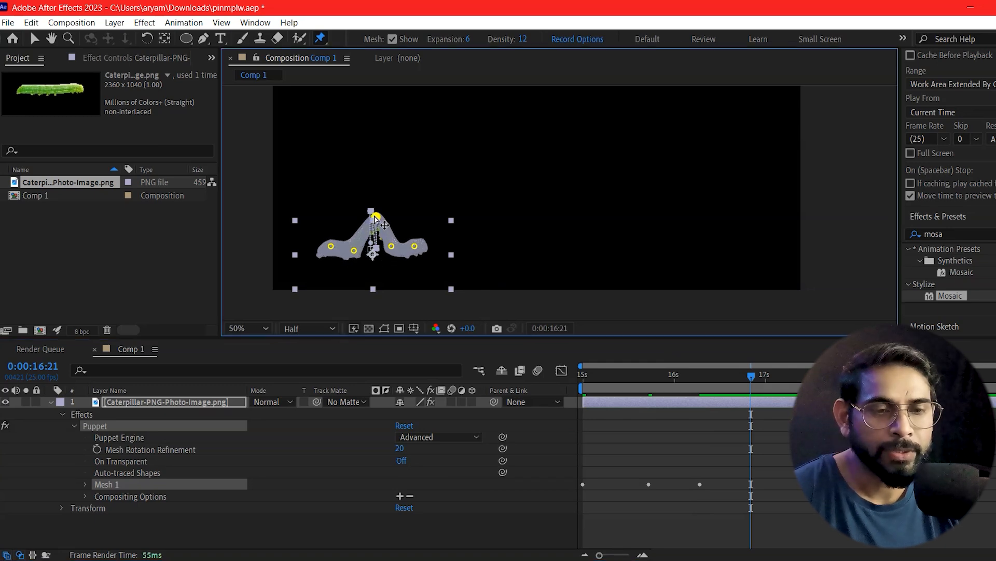
Step: Lower the middle pin shortly after 0:00:17:00 to flatten the caterpillar, and preview the arching motion
left_click_drag(755, 383, 796, 389)
left_click(373, 217)
left_click_drag(807, 375, 517, 438)
key("space")
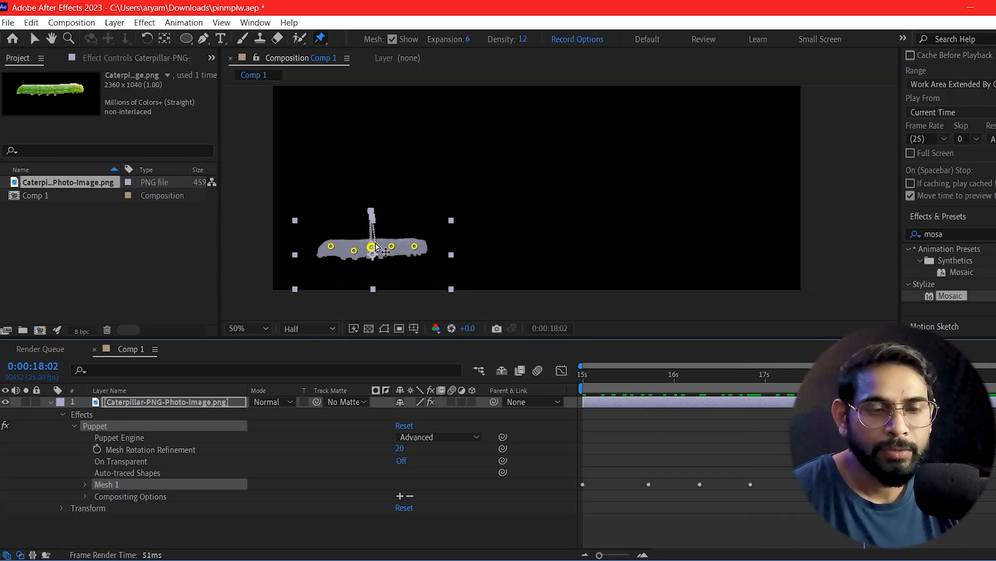
Step: Continue the arching cycle: raise the middle pin at 0:00:18:02 and 0:00:19:10, and lower it at 0:00:18:20 and 0:00:19:21
left_click_drag(374, 248, 373, 228)
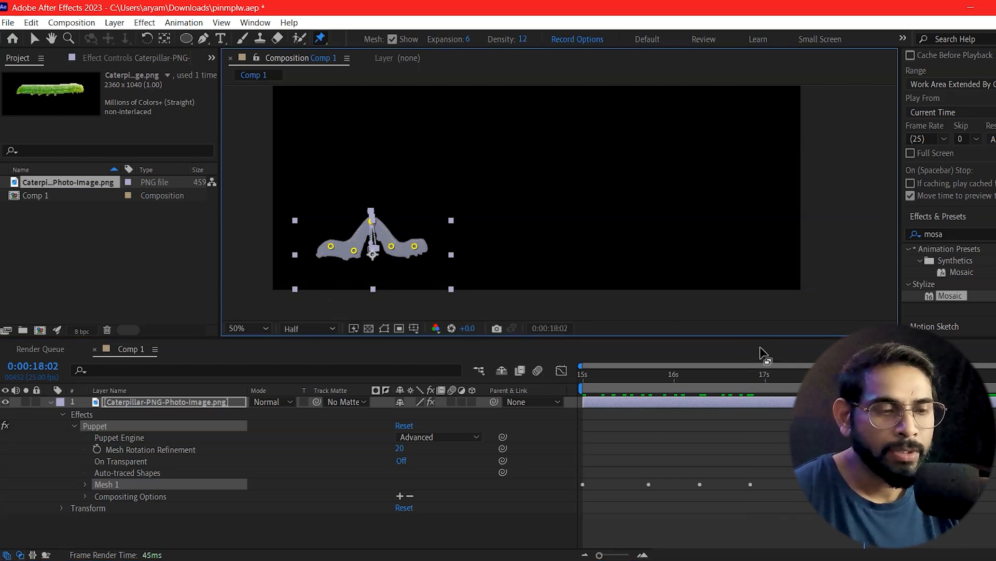
left_click_drag(864, 375, 897, 374)
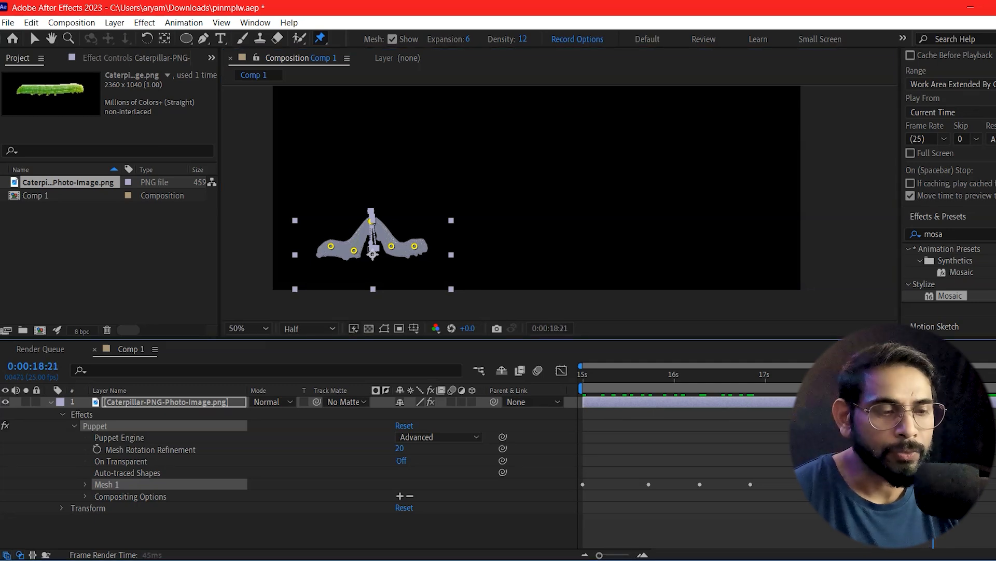
left_click_drag(371, 222, 374, 246)
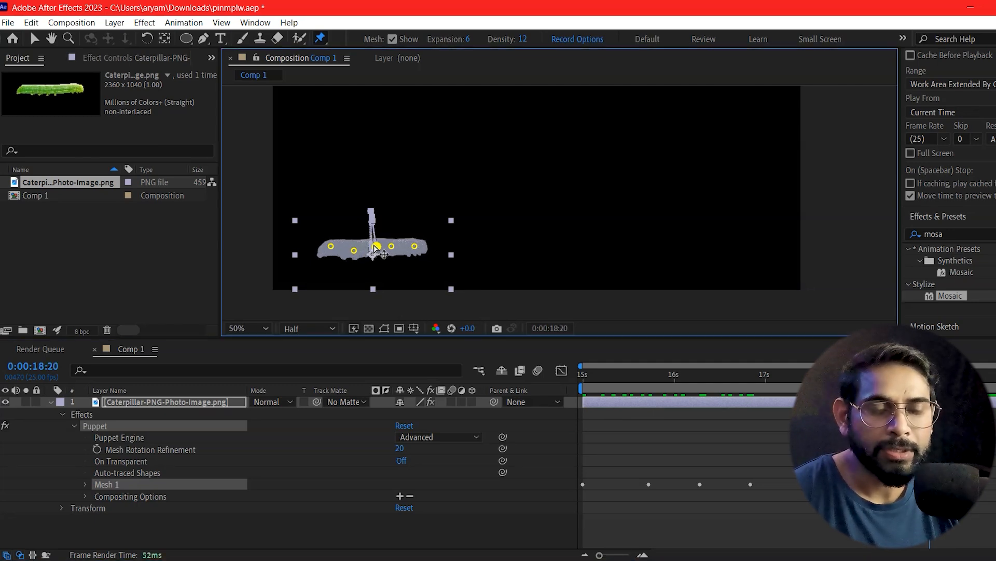
left_click_drag(930, 375, 977, 375)
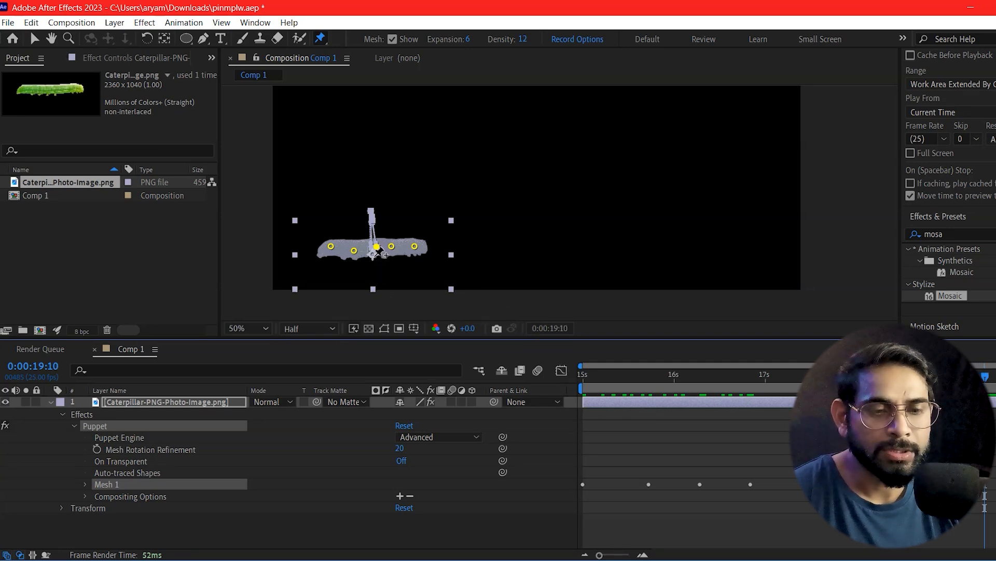
left_click_drag(374, 254, 370, 238)
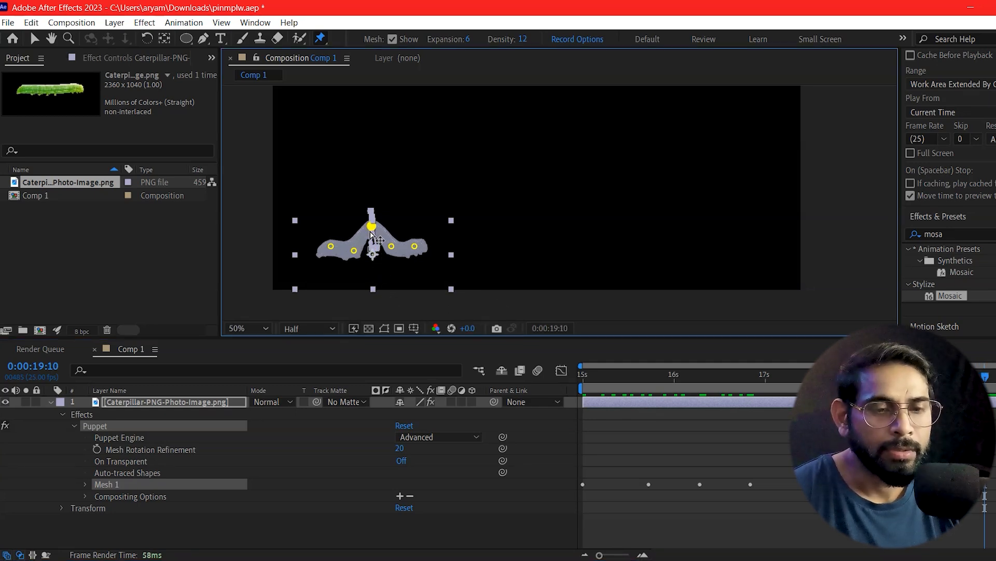
left_click_drag(985, 376, 989, 375)
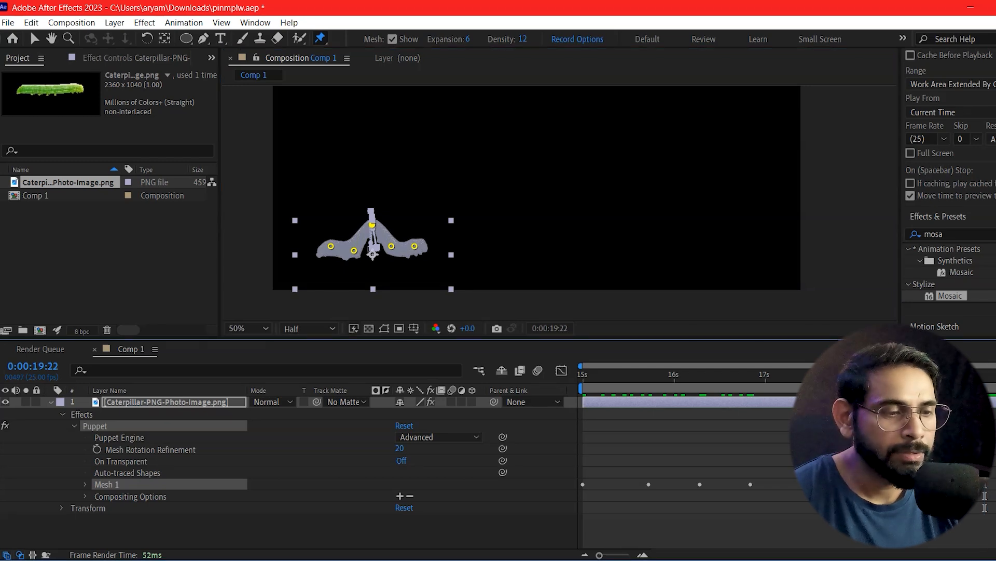
left_click_drag(376, 232, 377, 258)
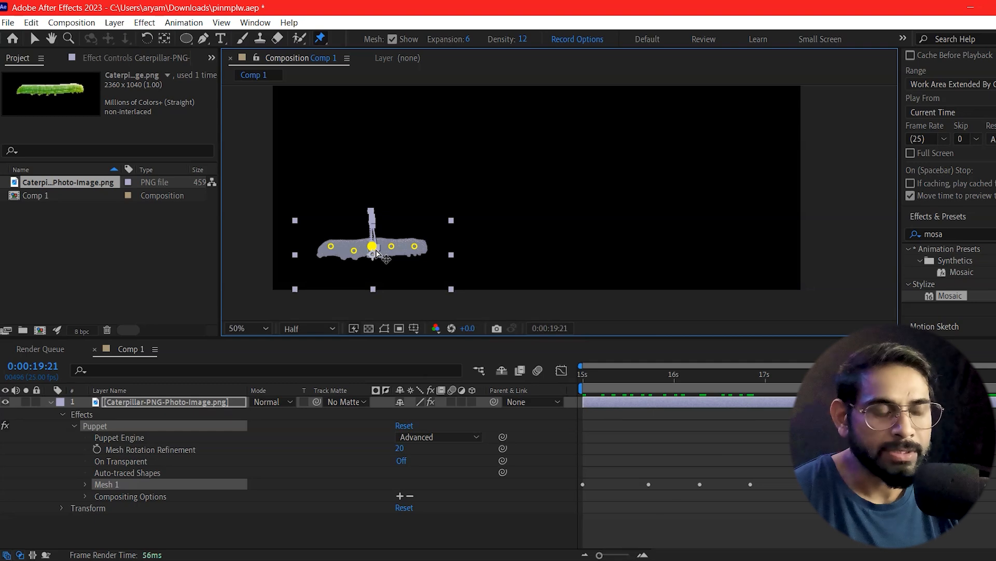
left_click_drag(981, 375, 580, 436)
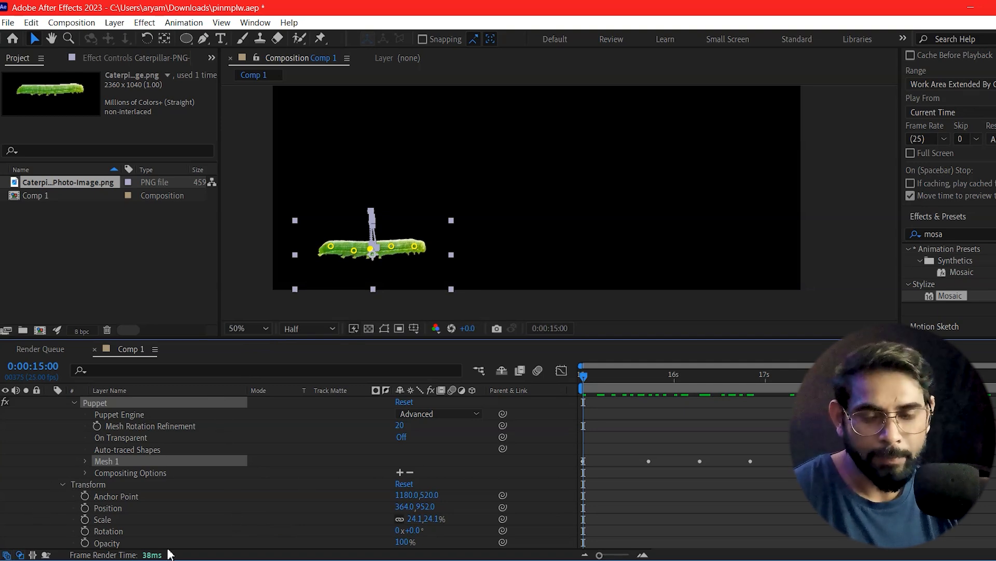
Step: Keyframe the caterpillar's Position at 0:00:15:00 and 0:00:19:21 to slide it horizontally toward the frame's right side
left_click(84, 508)
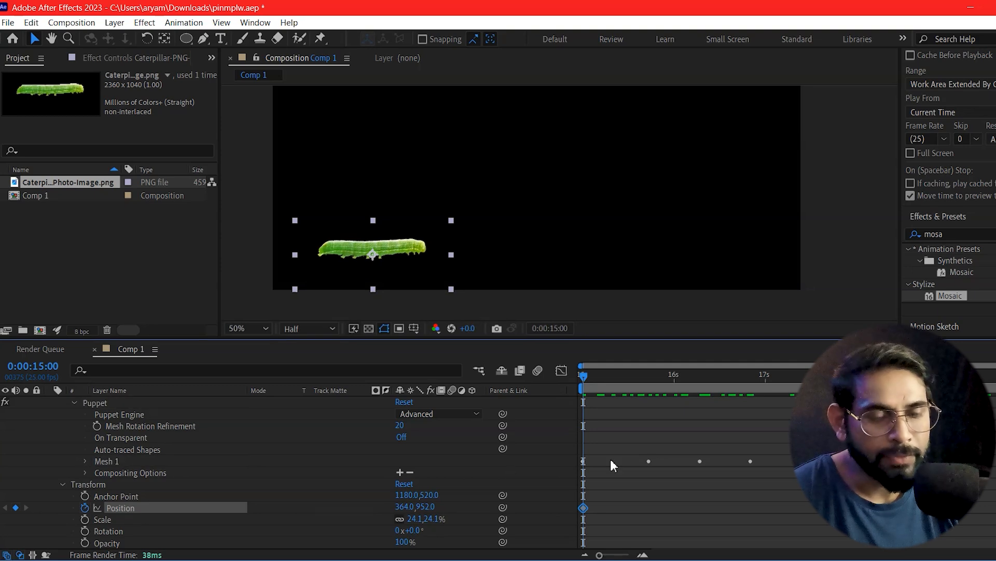
left_click_drag(587, 375, 995, 375)
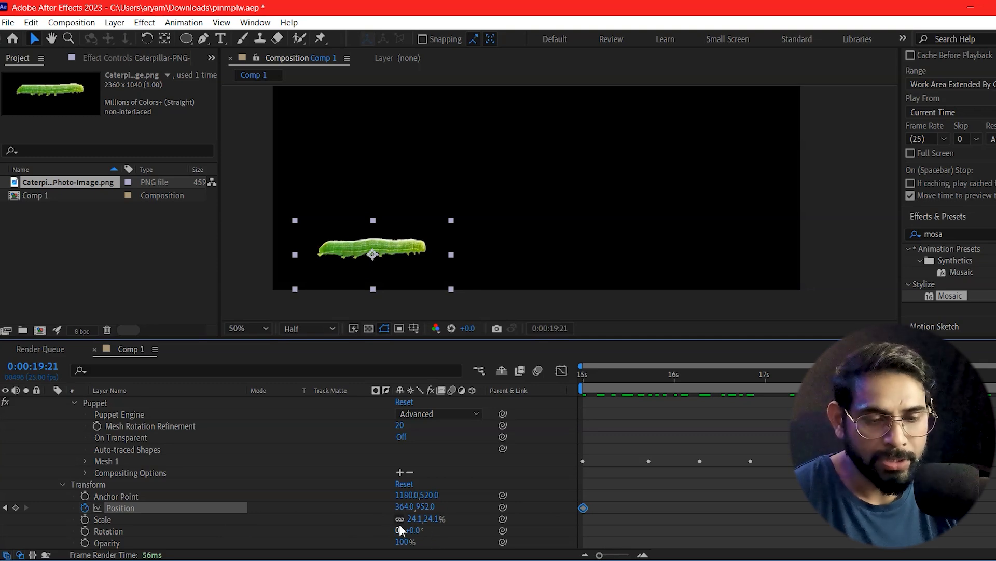
left_click_drag(469, 510, 967, 510)
left_click_drag(995, 375, 461, 434)
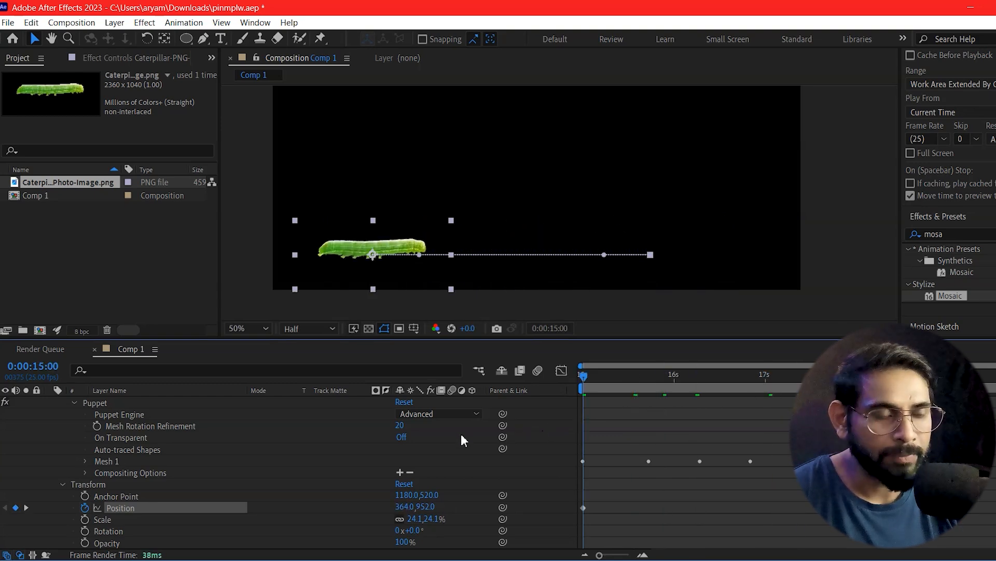
Step: Preview the sliding and arching caterpillar animation from 0:00:15:00
left_click(869, 200)
key("space")
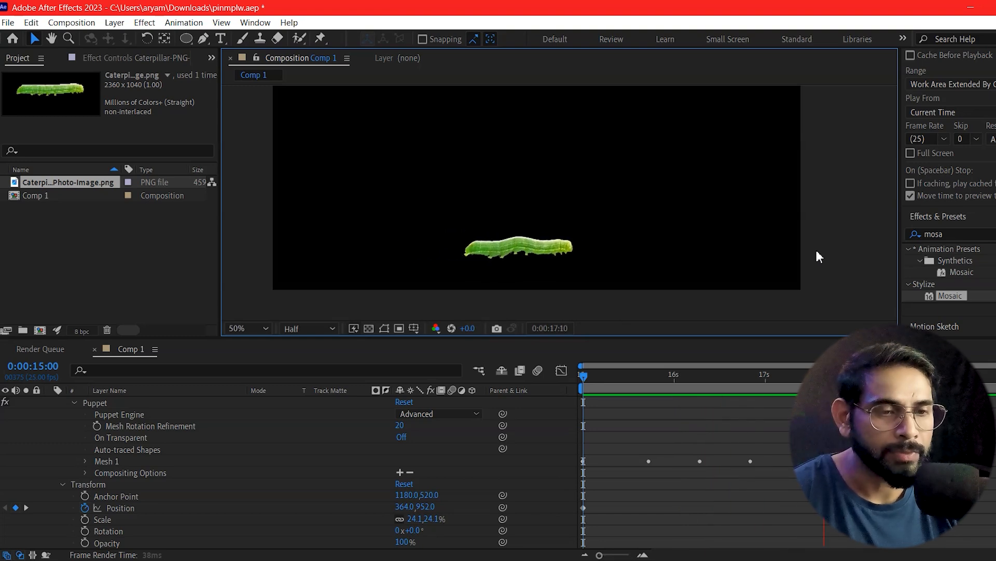
left_click_drag(584, 376, 995, 375)
key("Home")
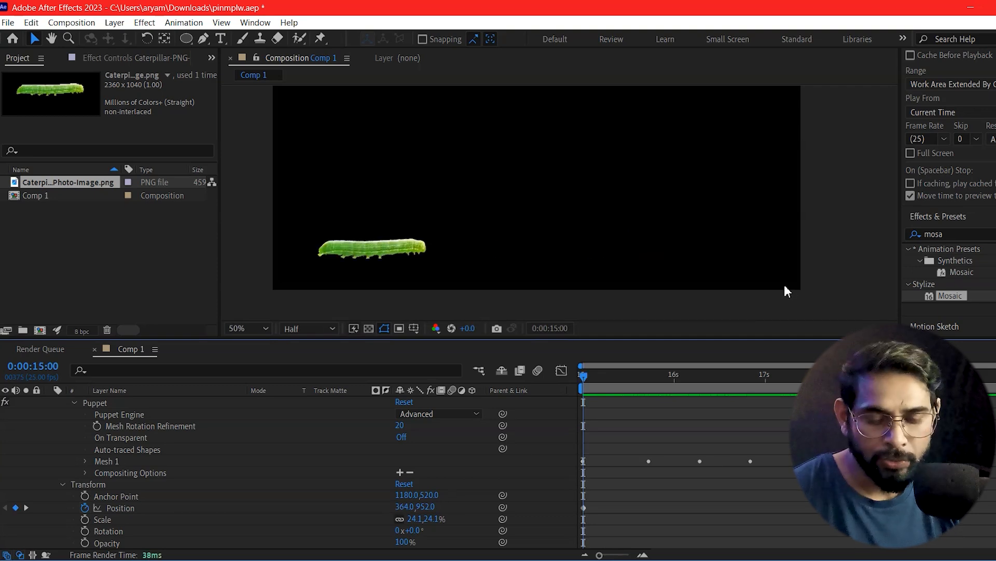
Step: Undo the Position animation and the middle pin's movements, back to the unanimated caterpillar at 0:00:15:00
key("ctrl+z")
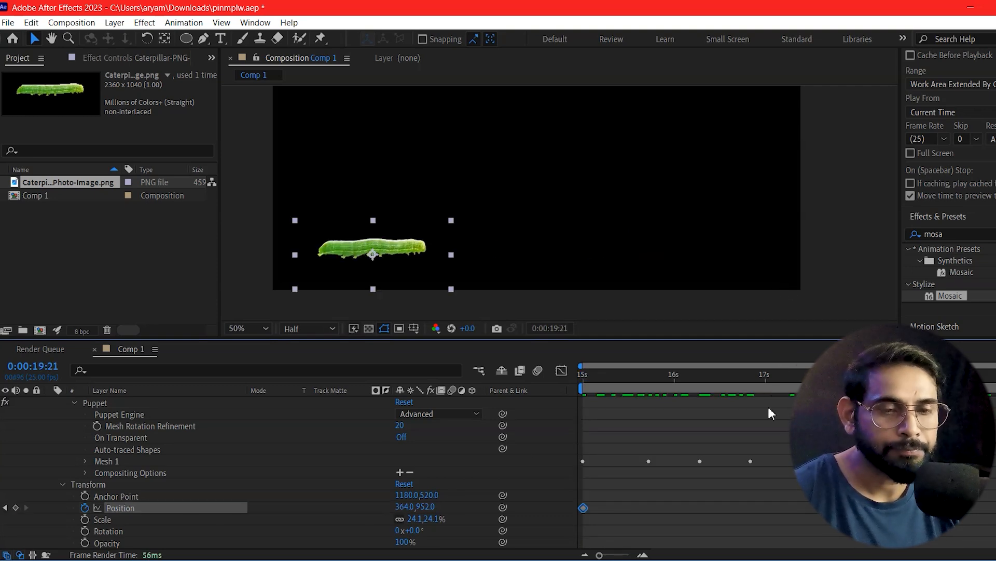
key("ctrl+z")
key("ctrl+z")
key("ctrl+z")
key("ctrl+z")
key("ctrl+z")
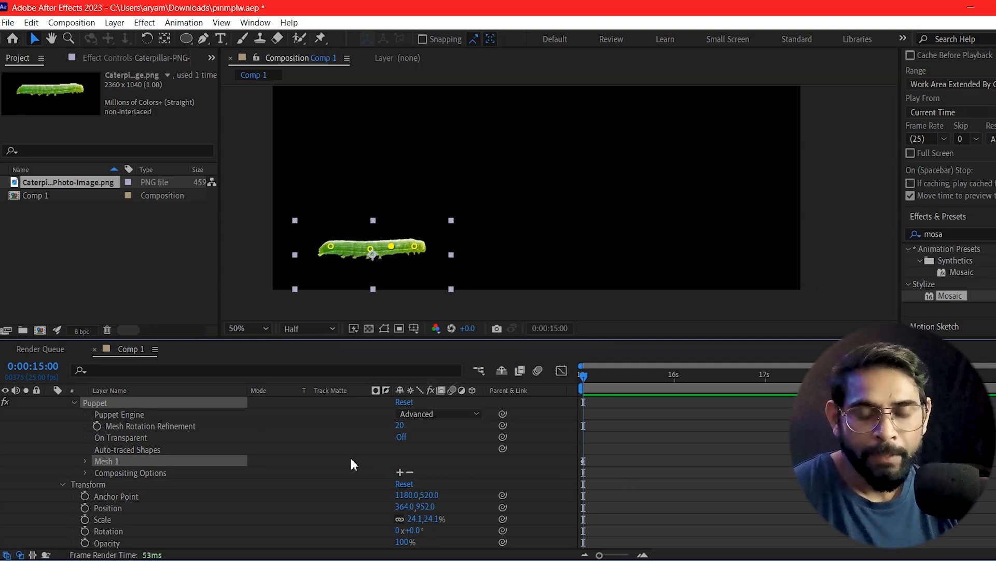
left_click_drag(372, 249, 372, 232)
key("ctrl+z")
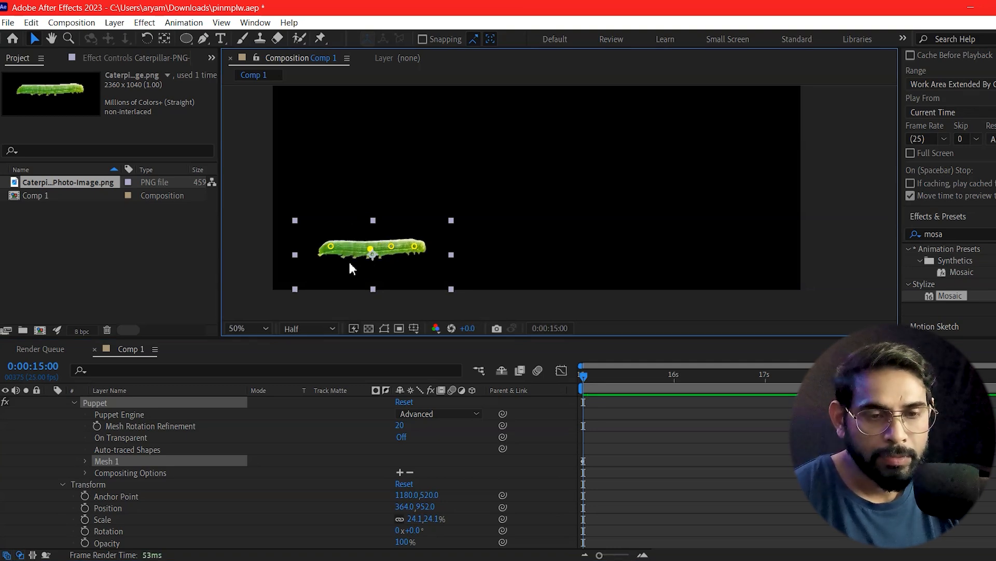
Step: Place a Puppet pin between the tail and middle pins, and raise the middle pin to arch the caterpillar at 0:00:15:00
left_click(320, 39)
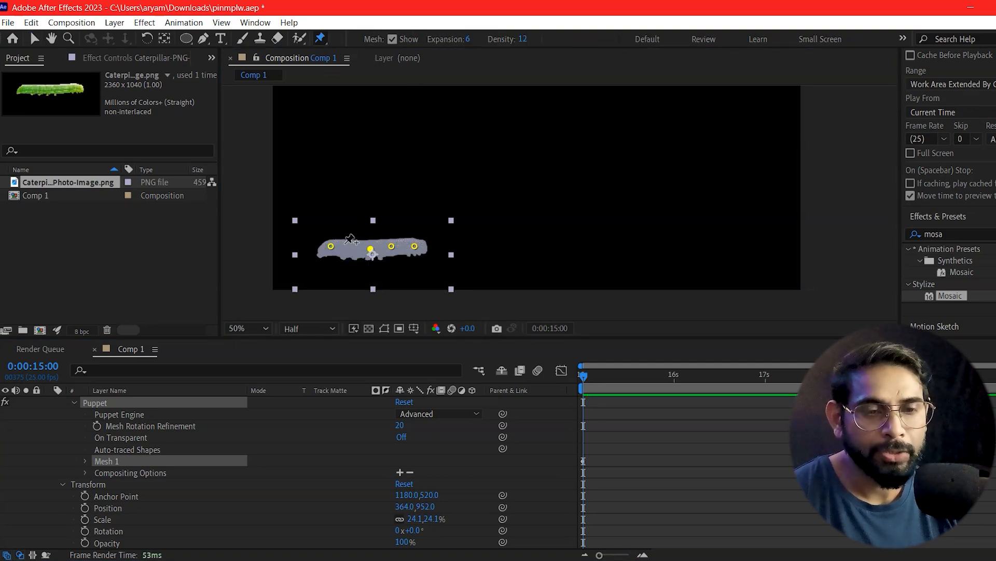
left_click(353, 252)
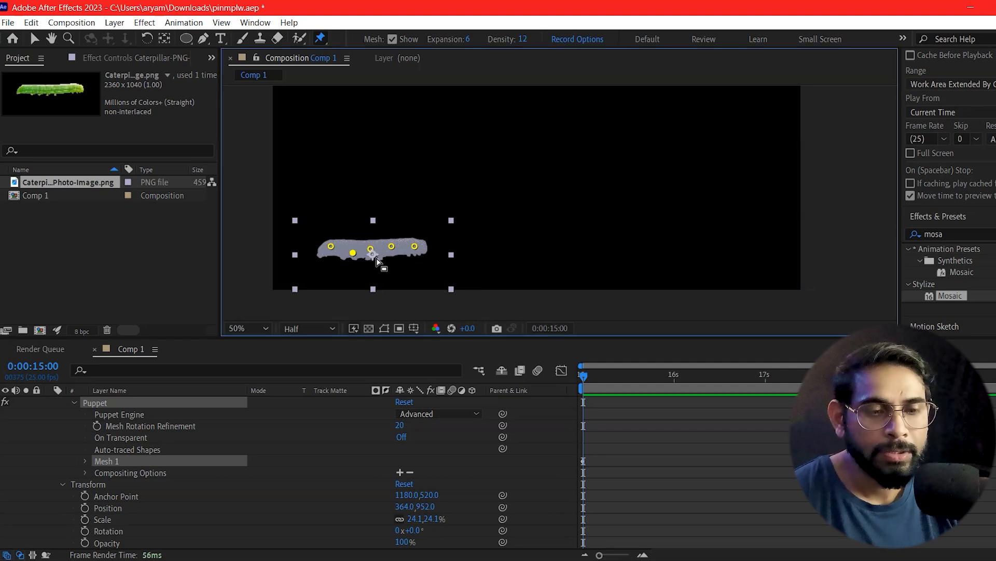
left_click_drag(371, 249, 376, 232)
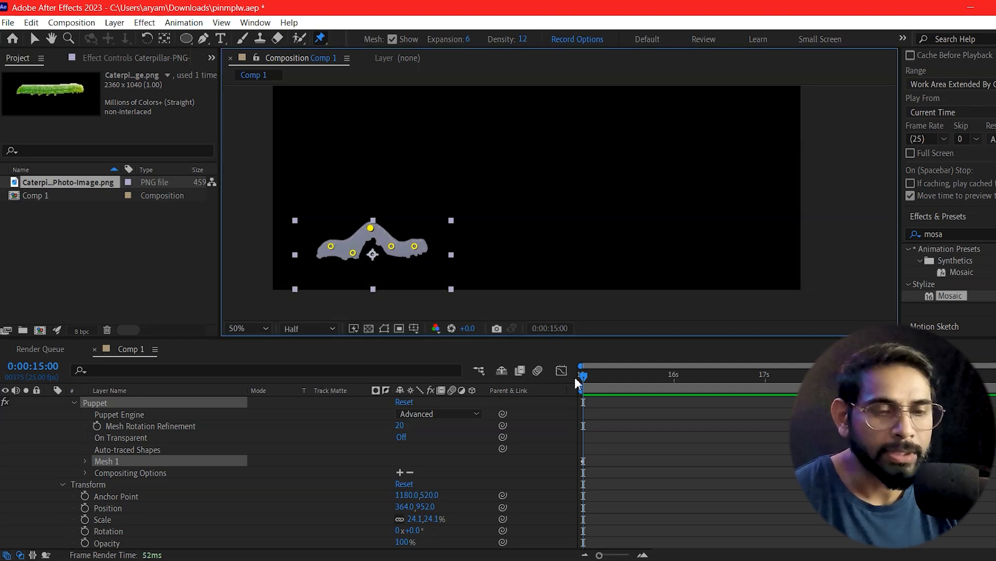
Step: At 0:00:16:00, move the pins forward and flatten the arch to stretch the caterpillar toward its head, and preview the movement
left_click_drag(584, 378, 675, 386)
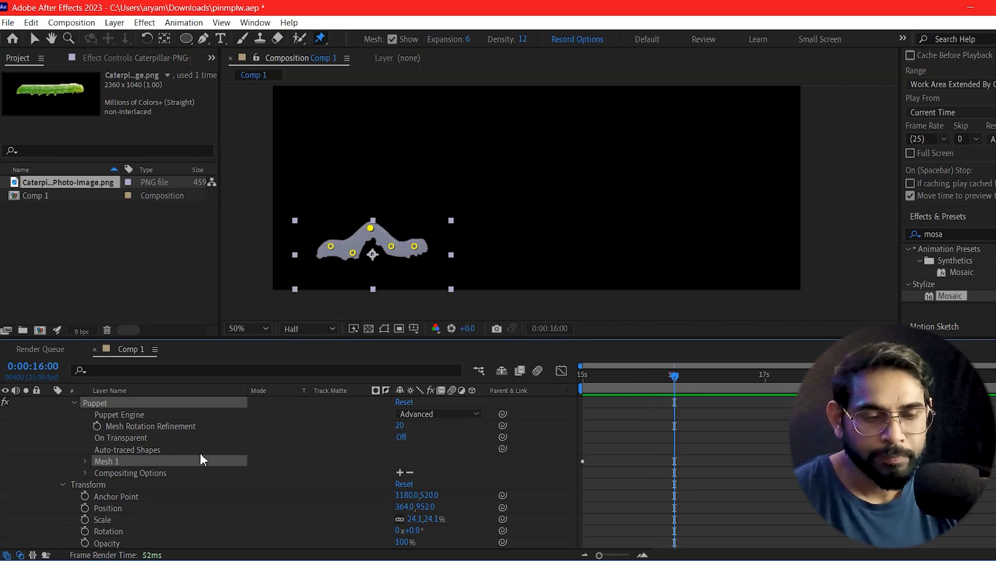
left_click_drag(414, 246, 394, 249)
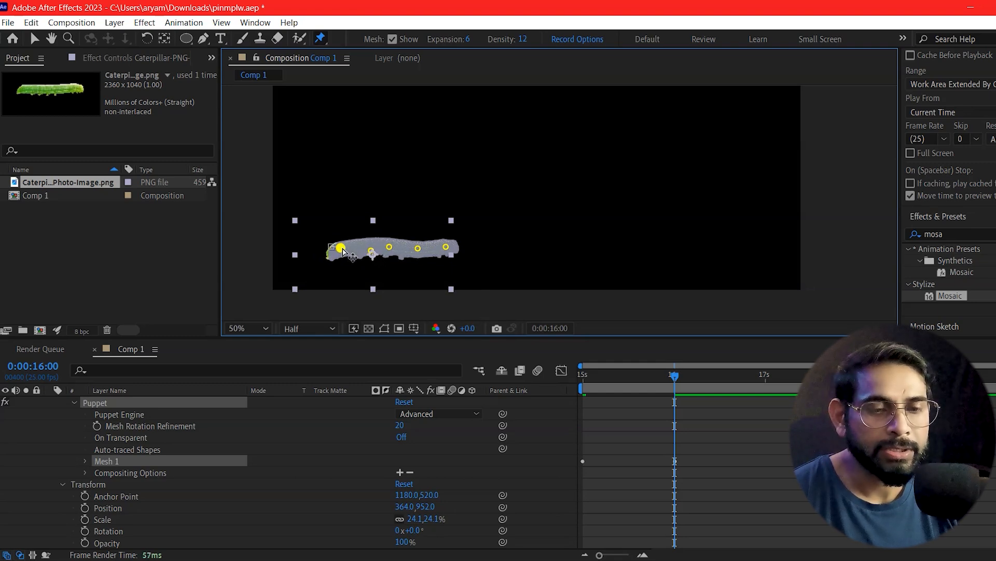
left_click_drag(670, 377, 521, 421)
key("space")
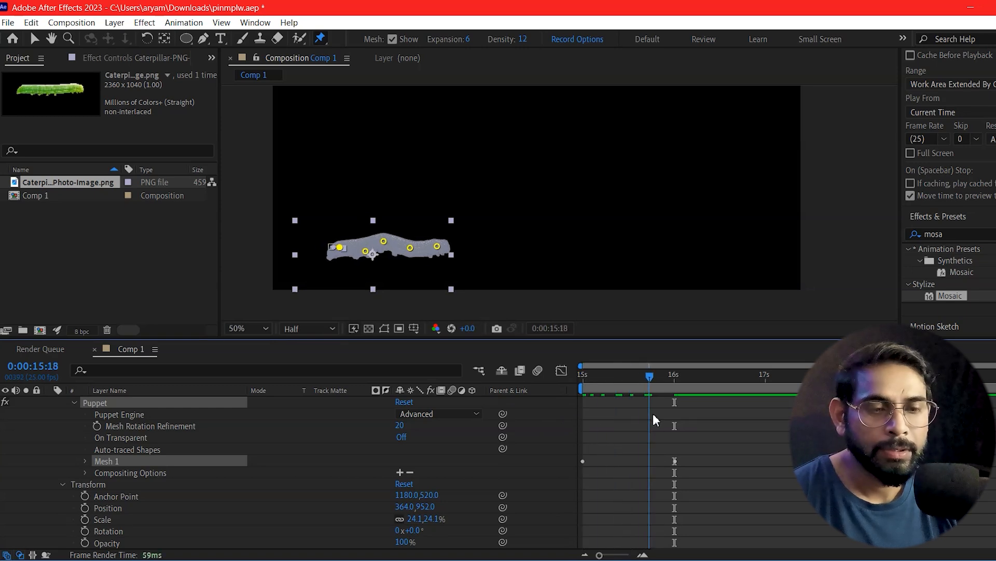
Step: At 0:00:16:17, raise the middle pin into an arch and pull the rear pins forward, and preview the crawl
left_click_drag(583, 451, 735, 454)
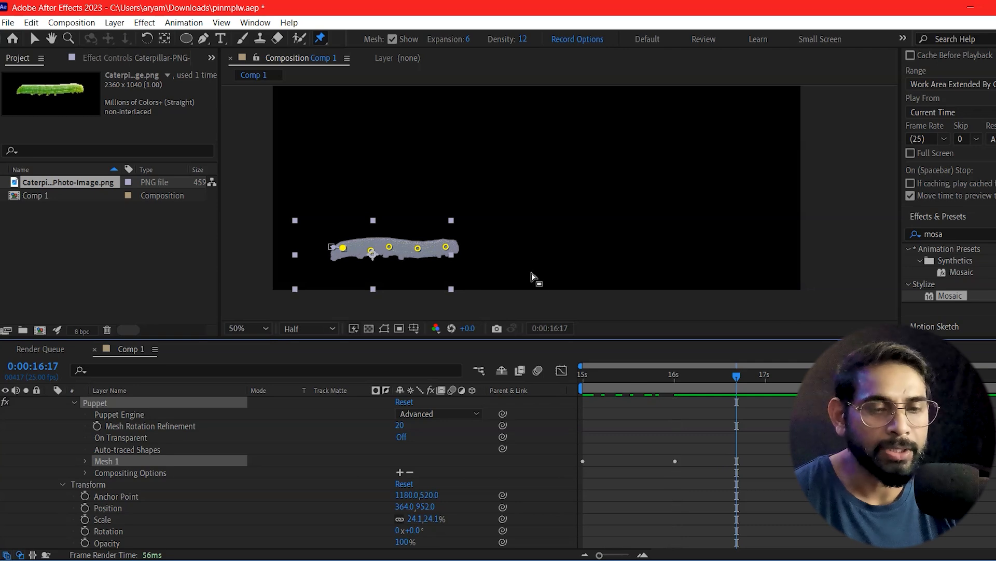
left_click_drag(393, 248, 396, 226)
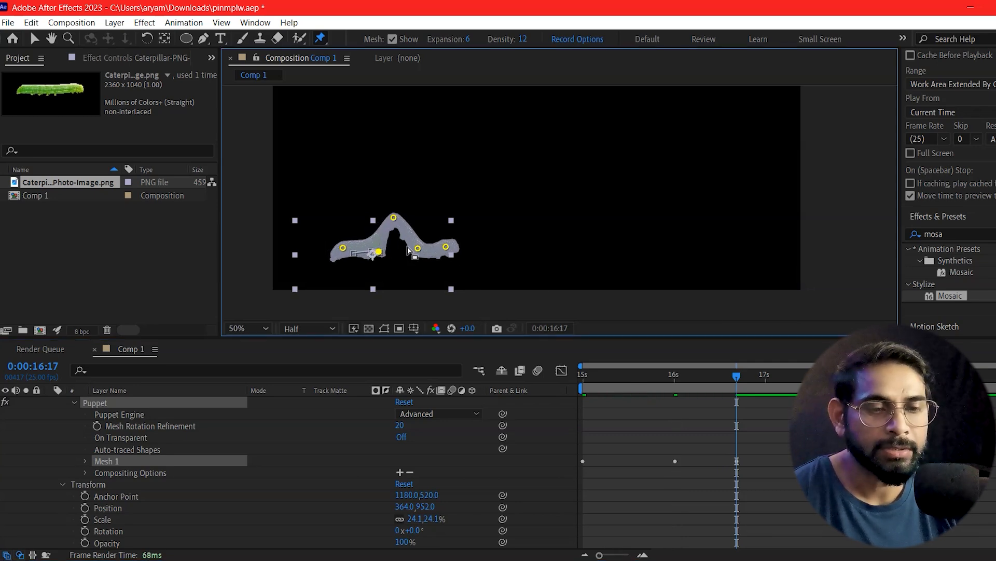
left_click_drag(418, 250, 411, 248)
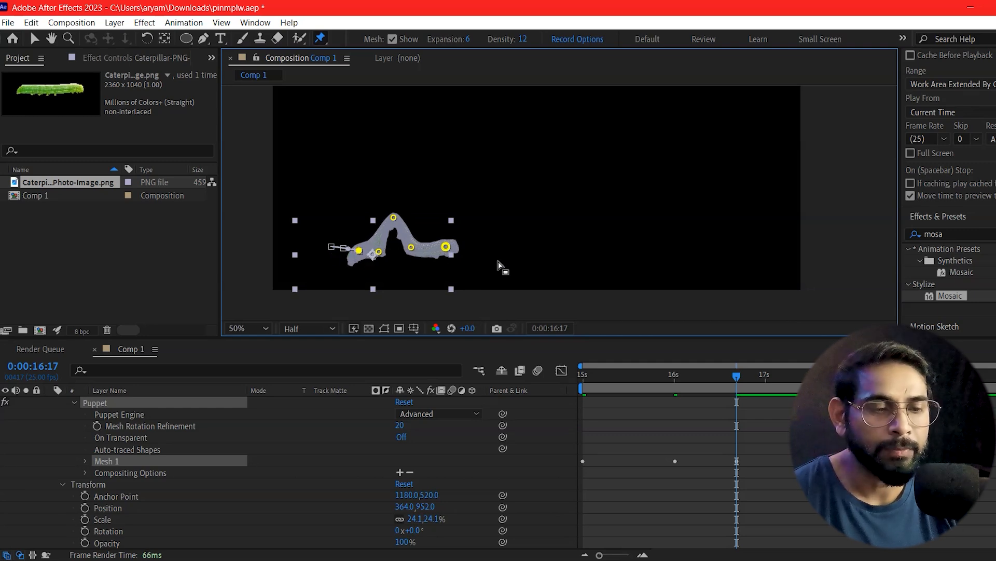
left_click_drag(737, 378, 623, 398)
key("space")
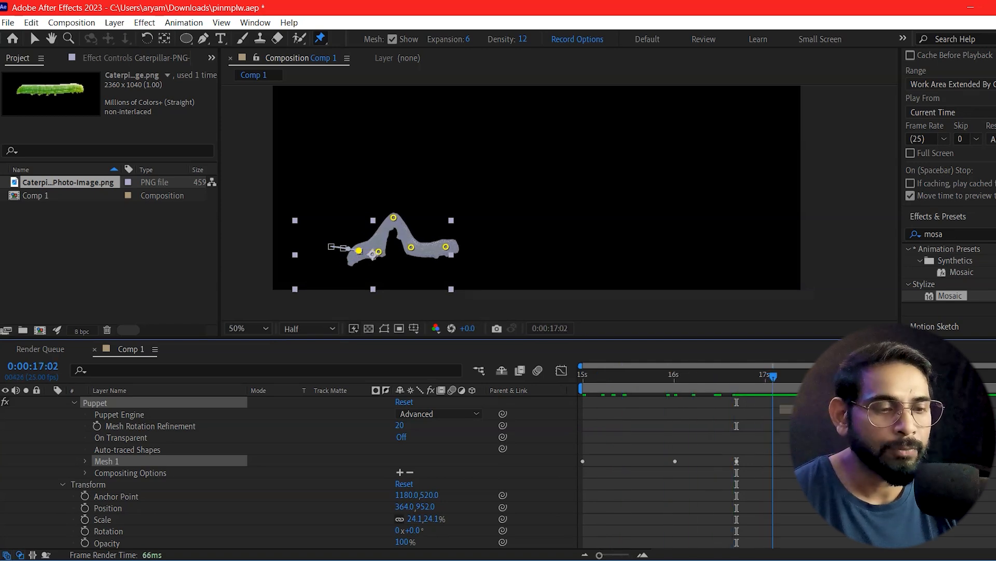
Step: At 0:00:17:13, push the head pins forward, lower the middle pin and pull the tail pins forward, and preview the crawl
left_click_drag(446, 247, 470, 248)
left_click_drag(410, 248, 447, 252)
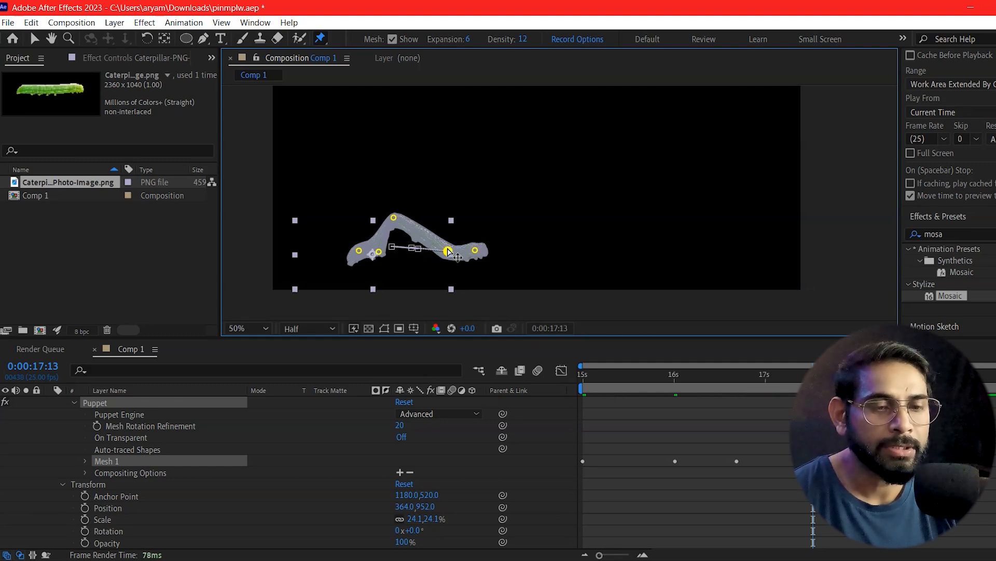
left_click_drag(397, 223, 407, 257)
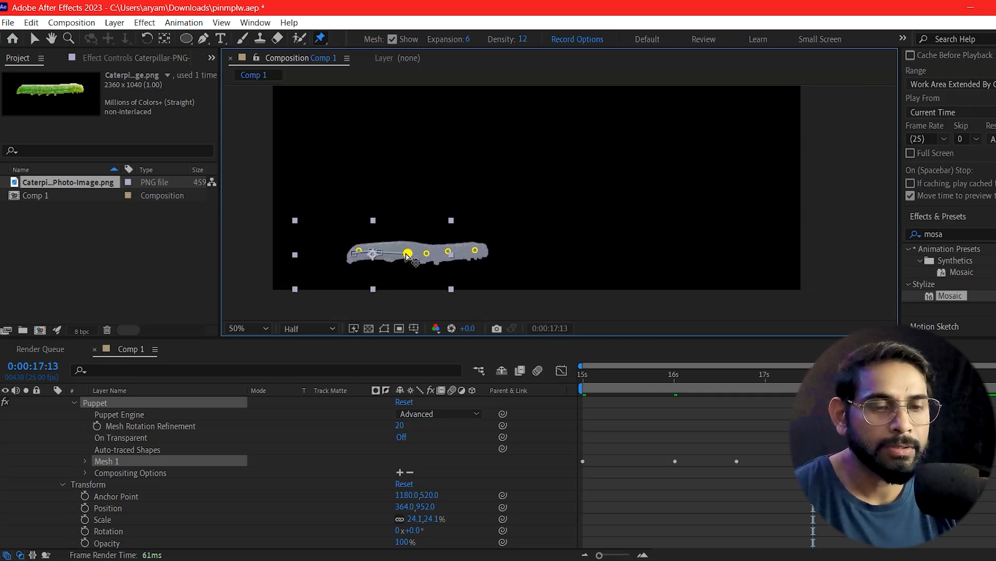
left_click(359, 253)
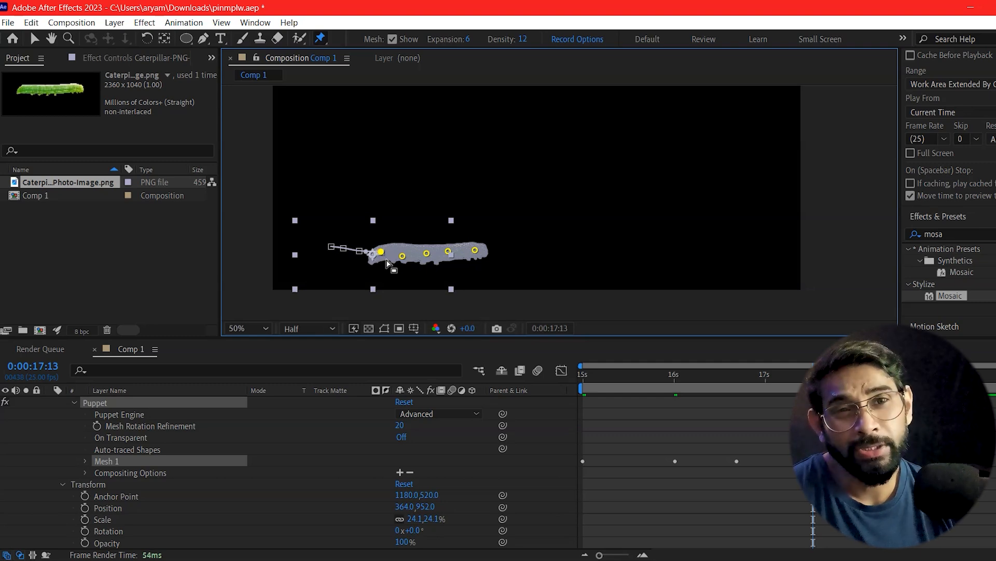
left_click_drag(813, 377, 644, 414)
key("space")
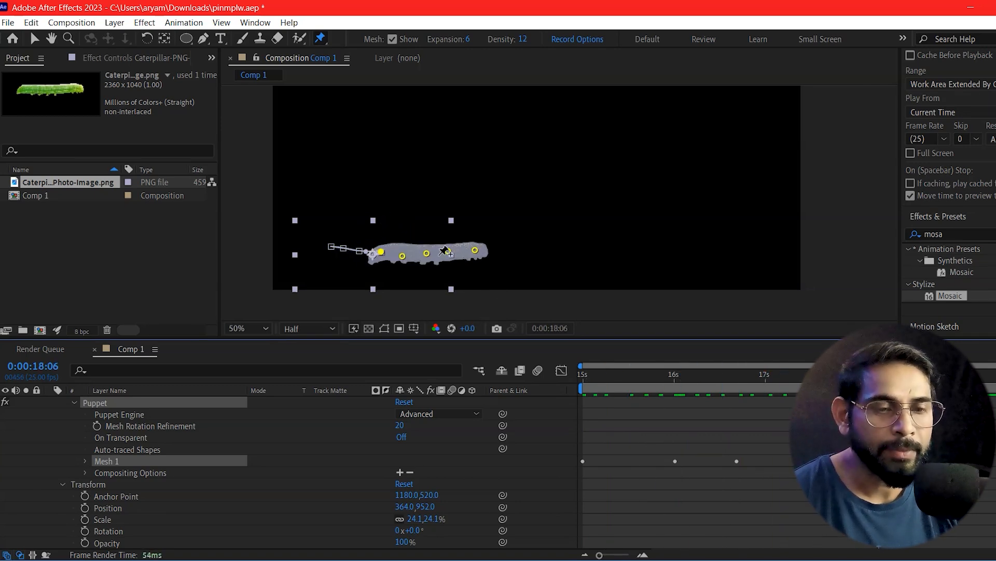
Step: Arch the caterpillar and pull its rear pins forward at 0:00:18:06, and stretch it flat toward the head at 0:00:19:00
mouse_move(429, 258)
left_mouse_down()
mouse_move(431, 223)
mouse_move(411, 259)
mouse_move(424, 261)
left_mouse_up()
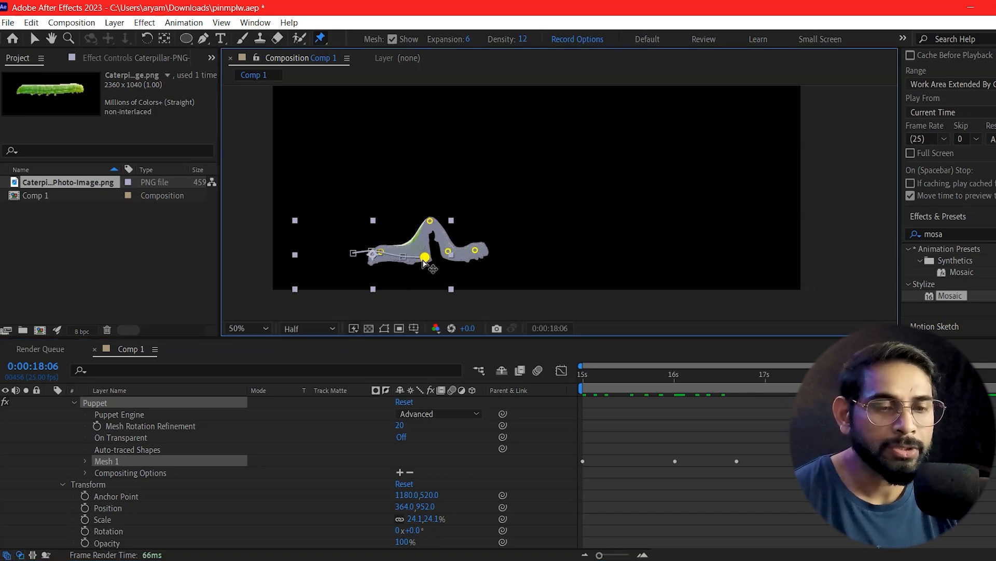
left_click_drag(380, 251, 395, 252)
left_click(948, 374)
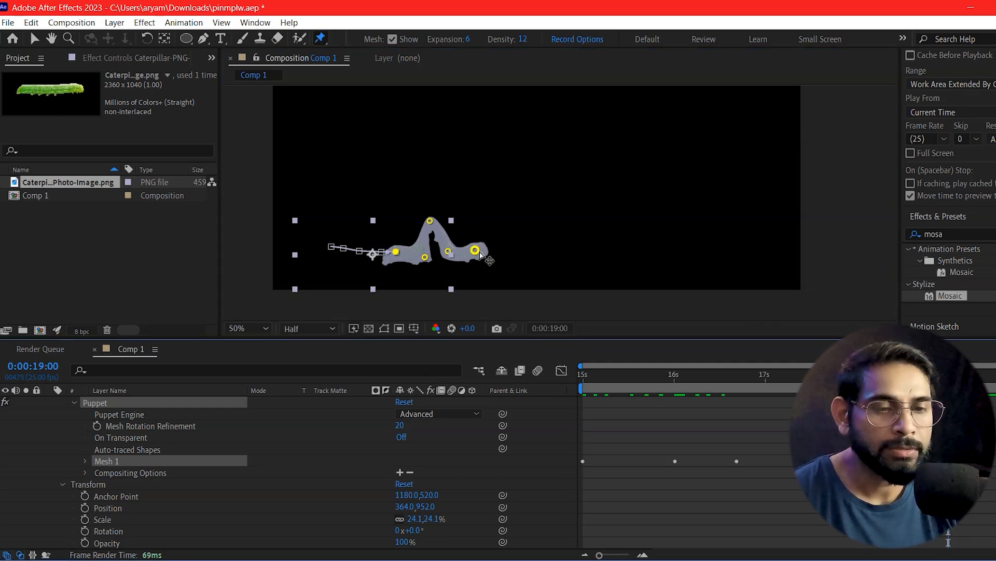
left_click_drag(480, 254, 525, 253)
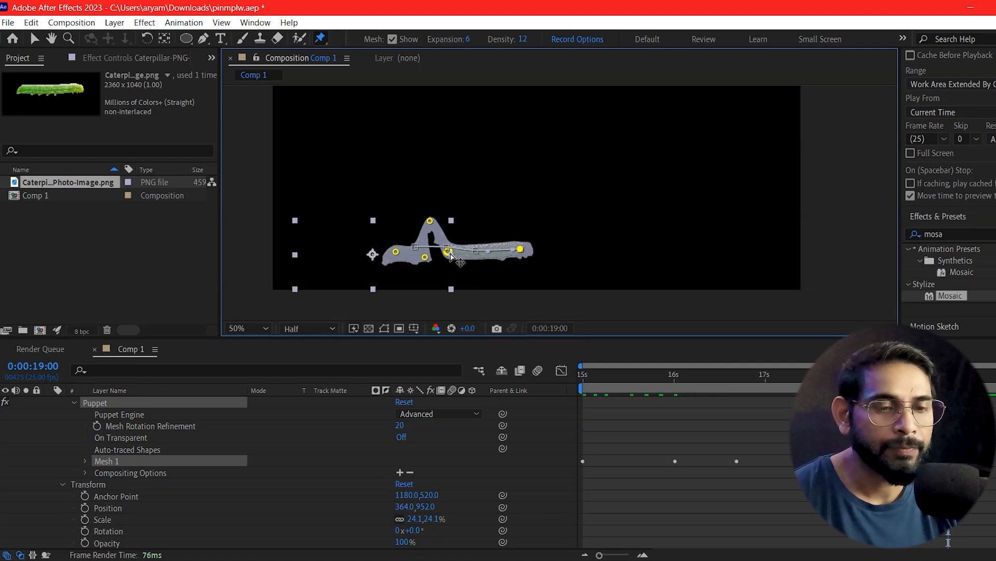
left_click_drag(448, 251, 488, 252)
left_click_drag(428, 226, 431, 260)
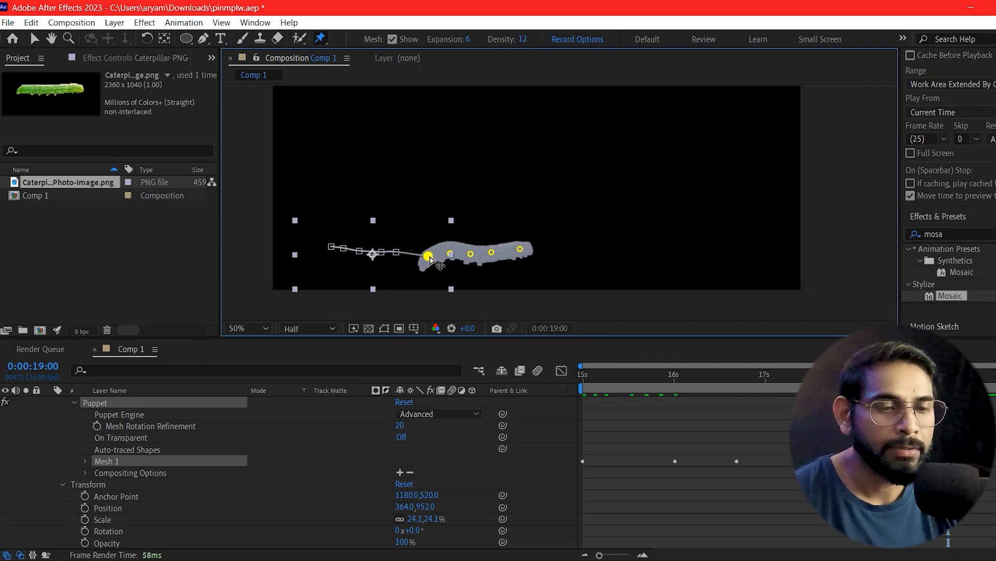
Step: Preview the caterpillar's full crawl animation from 0:00:15:00
left_click_drag(949, 375, 582, 397)
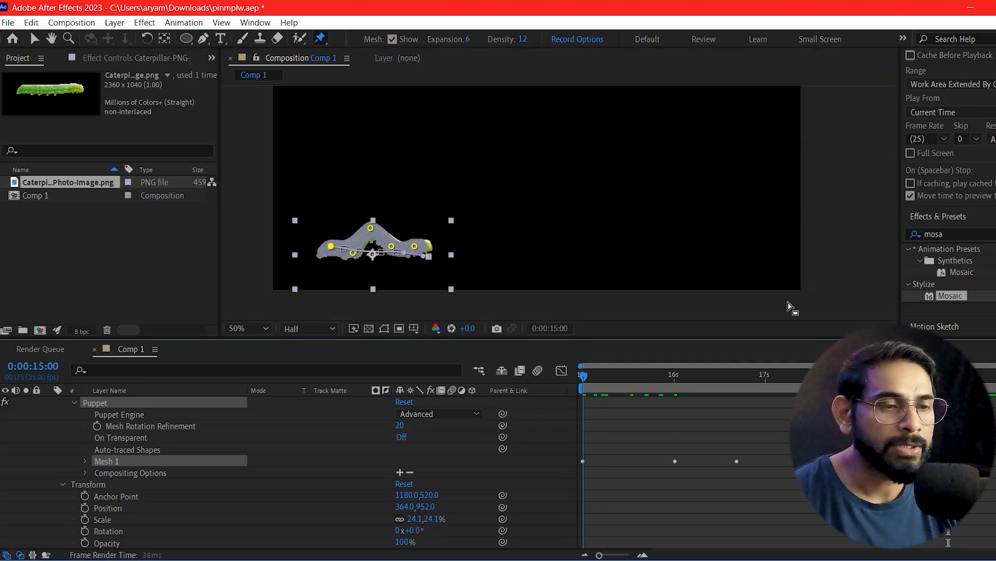
left_click(859, 259)
key("space")
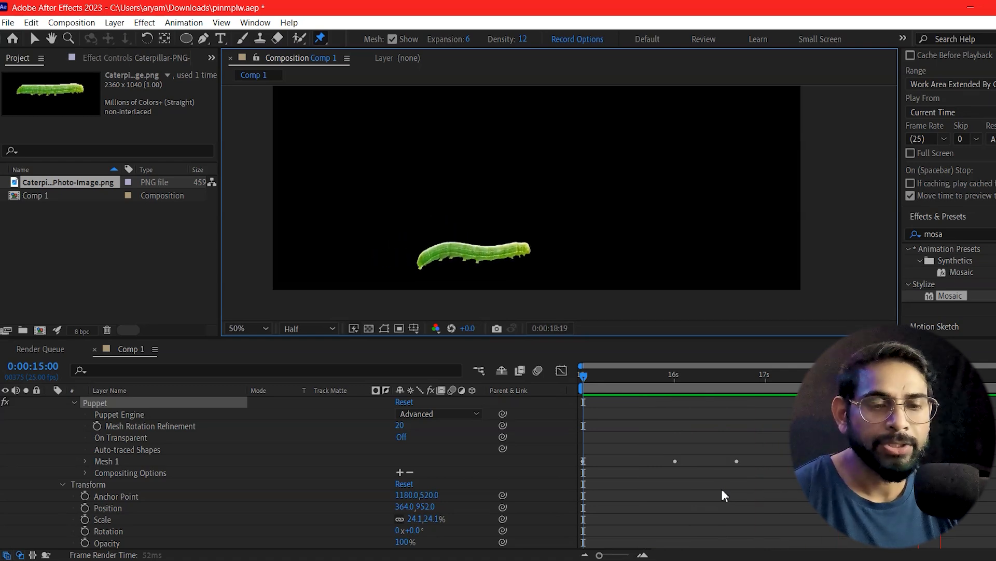
left_click_drag(763, 377, 580, 465)
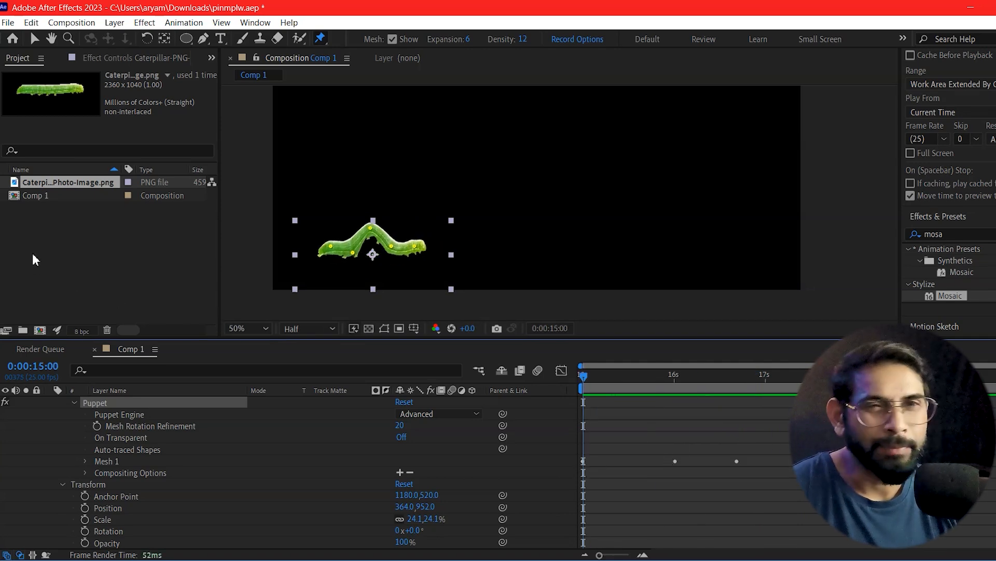
Step: Replace the caterpillar footage in the project with the layered flower-pot composition 1 and open that composition
left_click(12, 229)
left_click(41, 182)
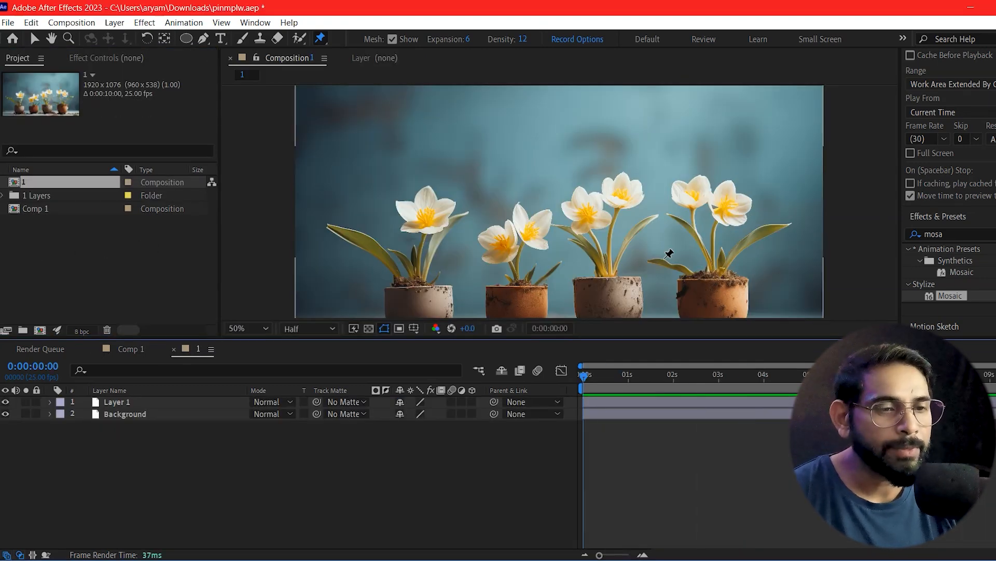
scroll(608, 170, "down", 1)
left_click_drag(648, 201, 603, 207)
scroll(639, 193, "up", 1)
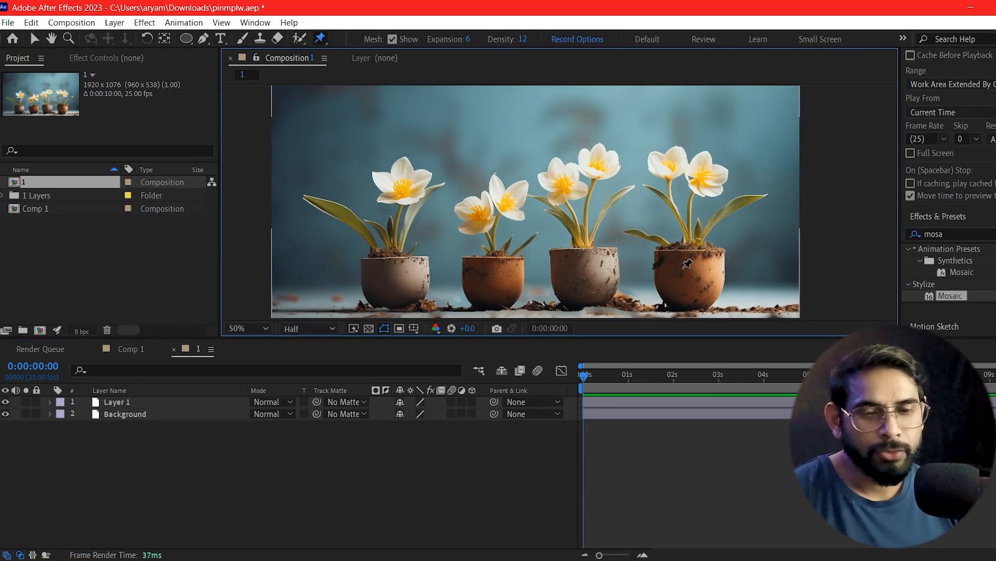
Step: Toggle the visibility of Layer 1 and Background to check how the flower pots are separated from the backdrop
left_click(8, 405)
left_click(8, 406)
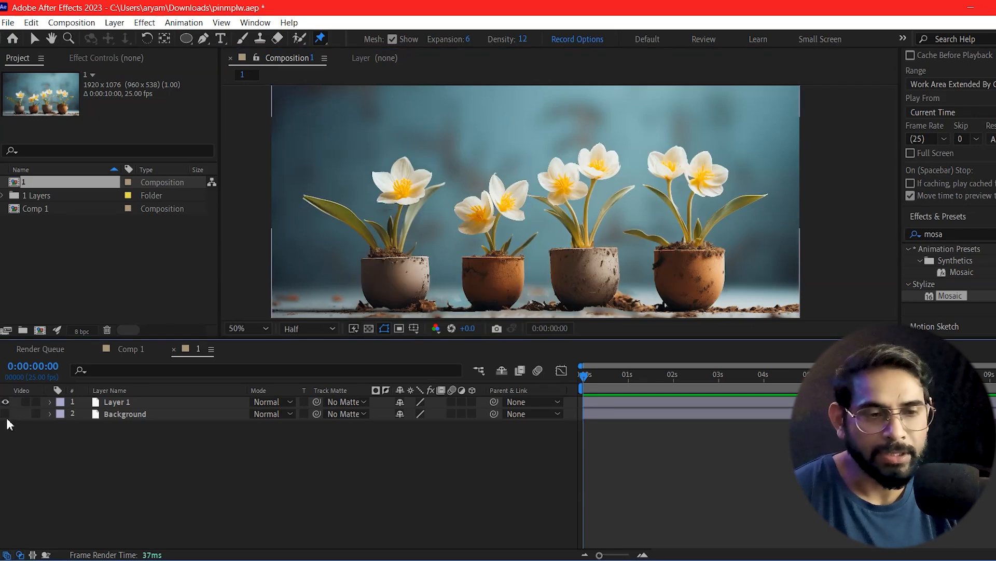
left_click(6, 415)
left_click(6, 415)
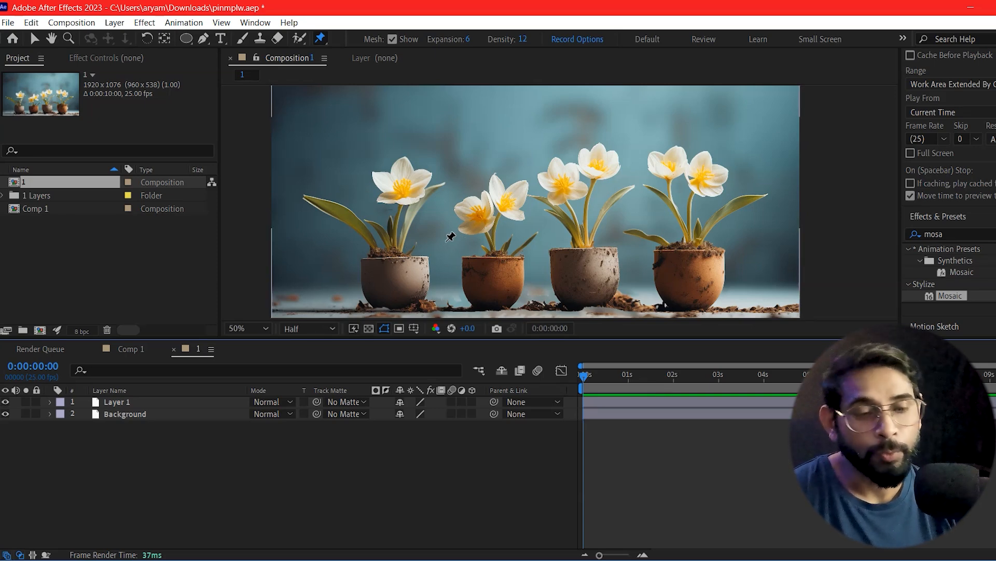
Step: Place Puppet pins on Layer 1 at the stem base and flower head of each of the four plants
left_click(120, 402)
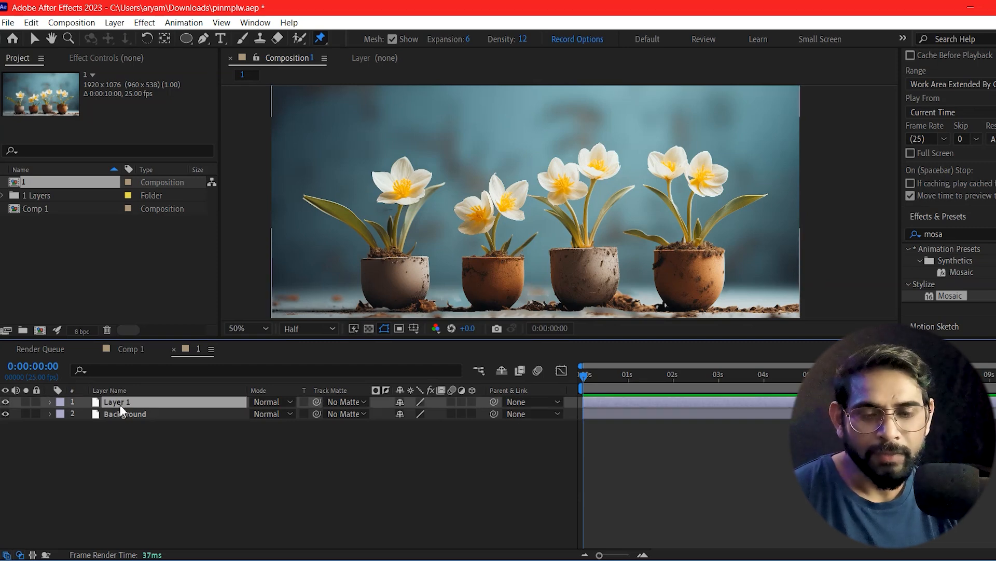
left_click(394, 247)
left_click(403, 180)
left_click(493, 250)
left_click(493, 198)
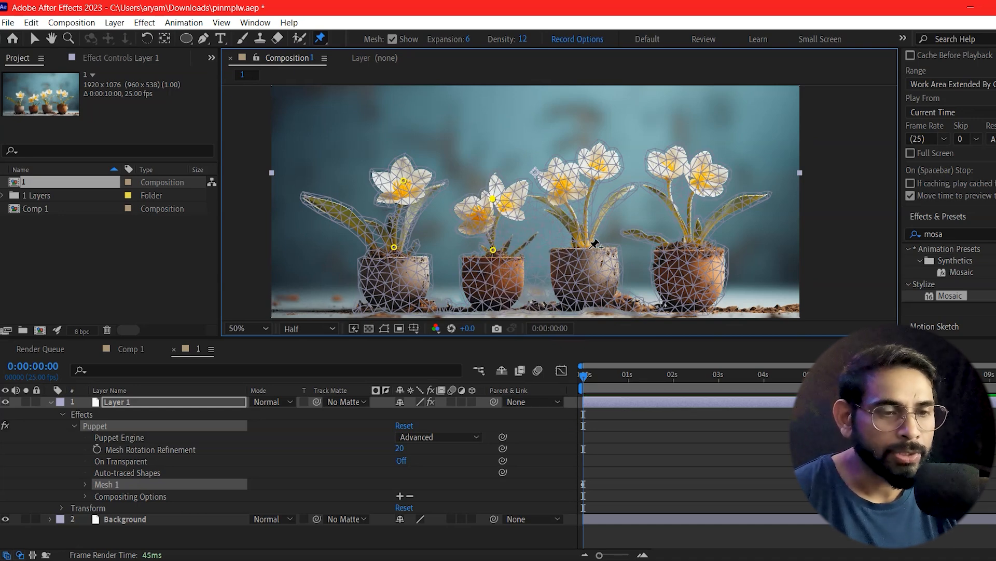
left_click(585, 248)
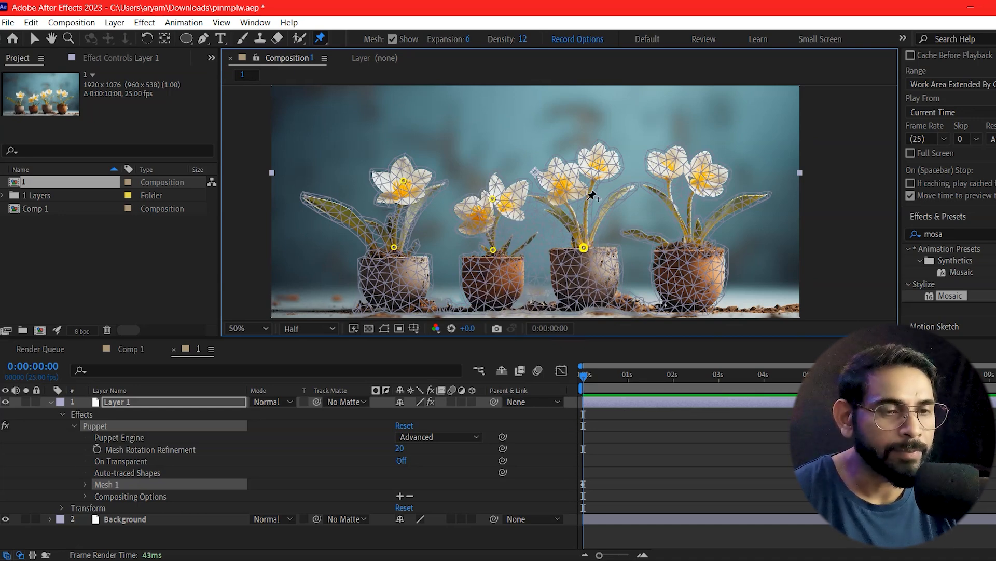
left_click(586, 165)
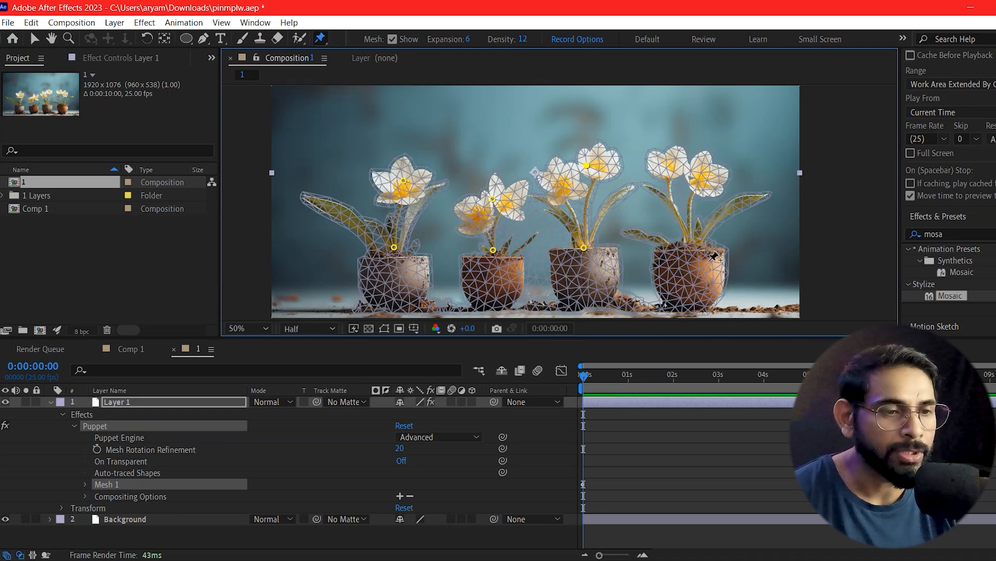
left_click(694, 244)
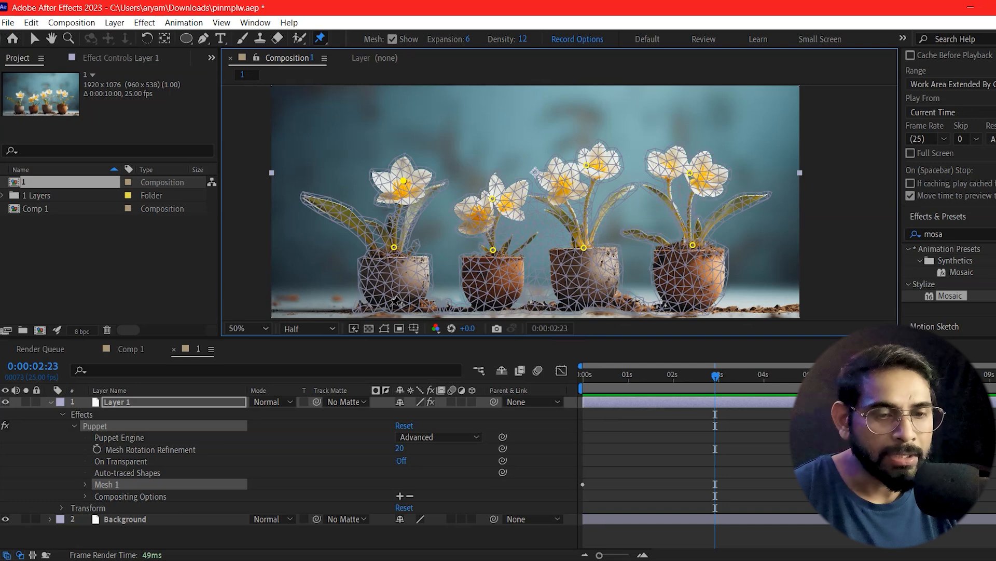
left_click(393, 306)
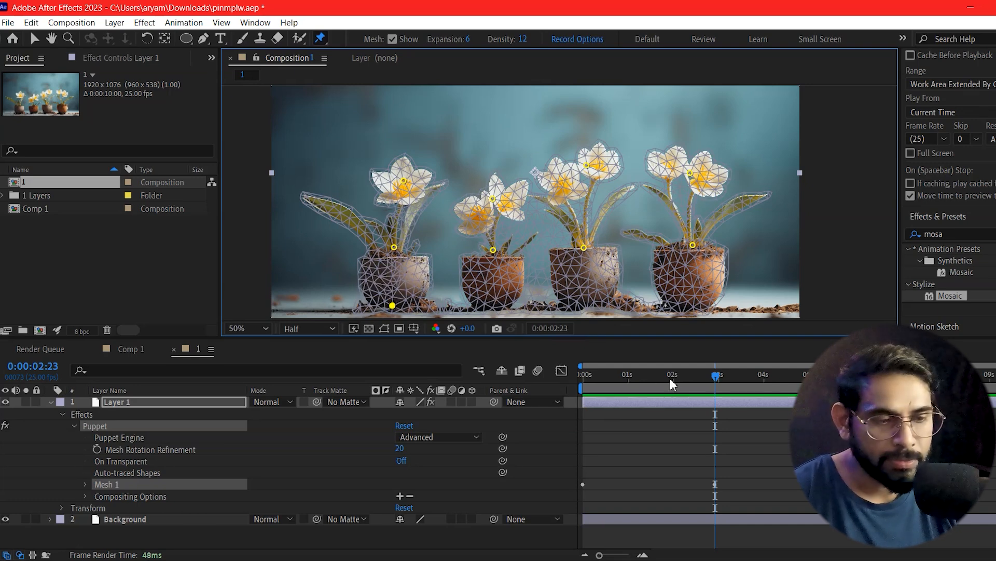
key("ctrl+z")
left_click_drag(717, 379, 568, 410)
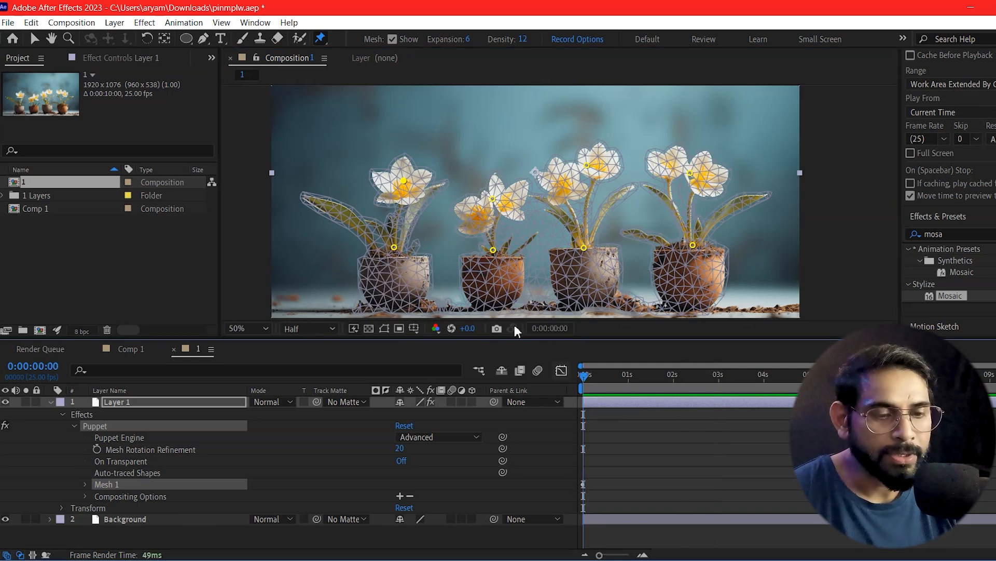
Step: Place a Puppet pin near the bottom of each of the four pots at 0:00:00:00
left_click(393, 305)
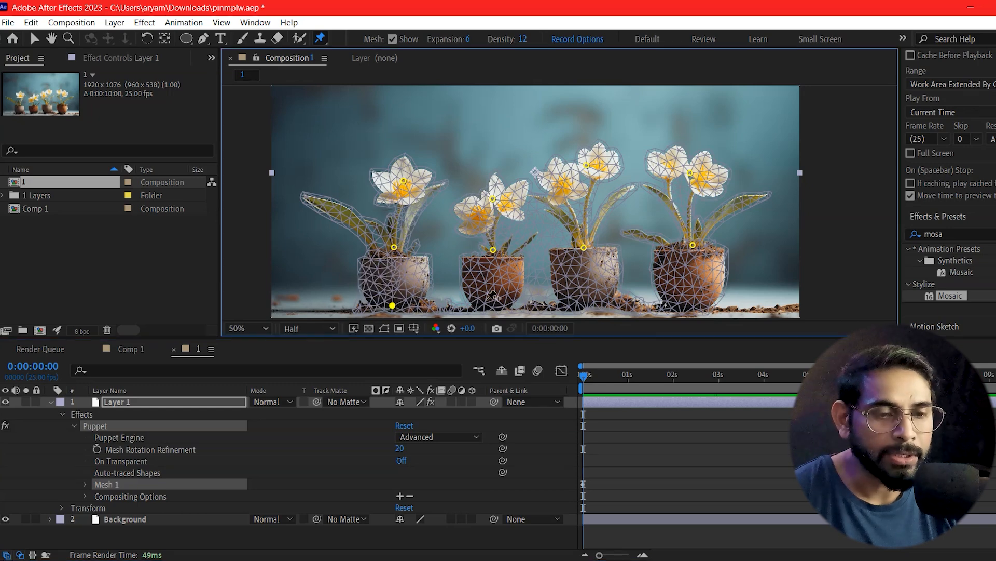
left_click(493, 302)
left_click(592, 300)
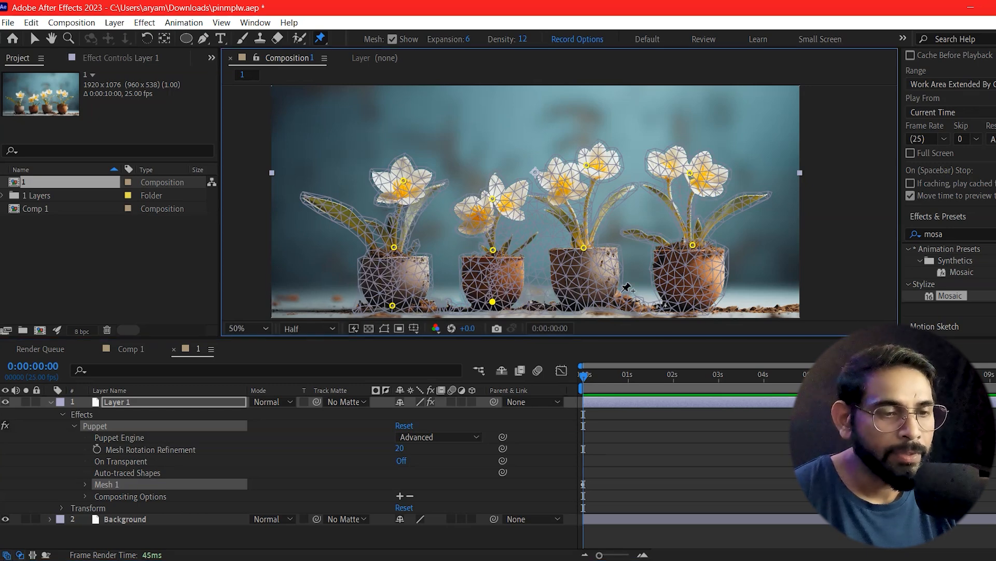
left_click(688, 304)
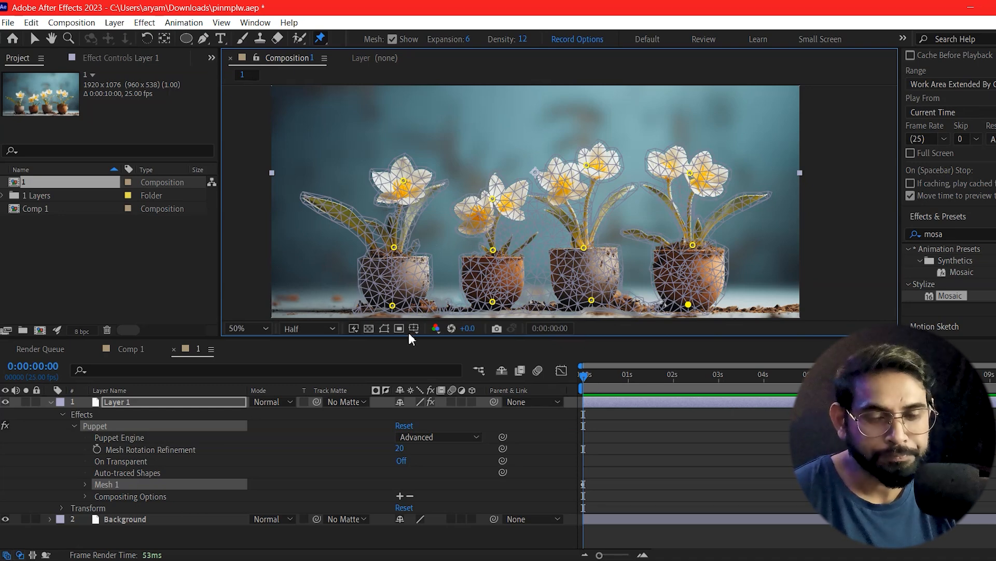
Step: At 0:00:02:21, move all four flower-head pins to the left to bend the plants, and preview the sway from the start
left_click_drag(582, 377, 710, 398)
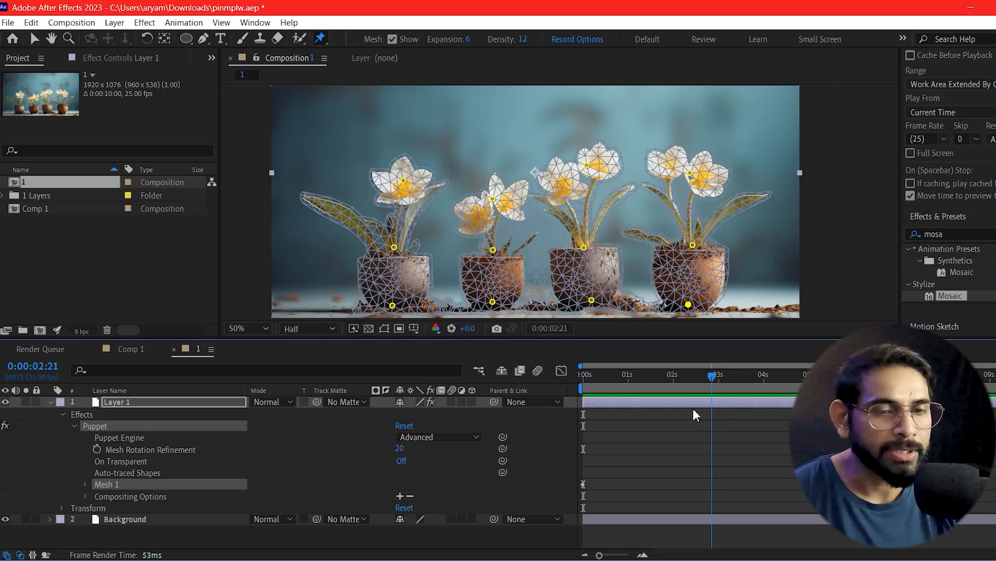
left_click_drag(403, 182, 386, 183)
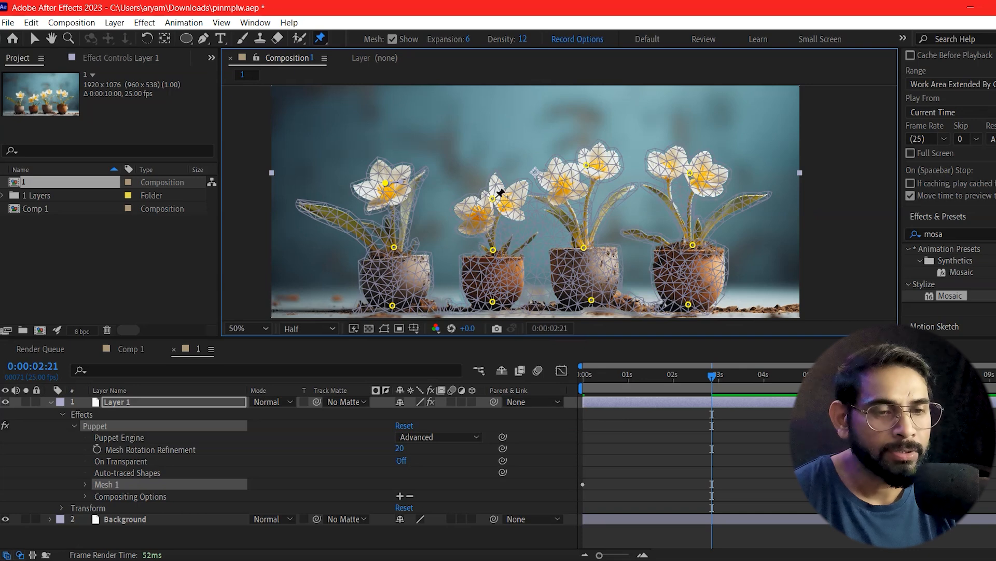
mouse_move(482, 199)
left_mouse_down()
mouse_move(448, 196)
mouse_move(476, 200)
left_mouse_up()
left_click_drag(589, 166, 561, 166)
left_click_drag(665, 177, 665, 177)
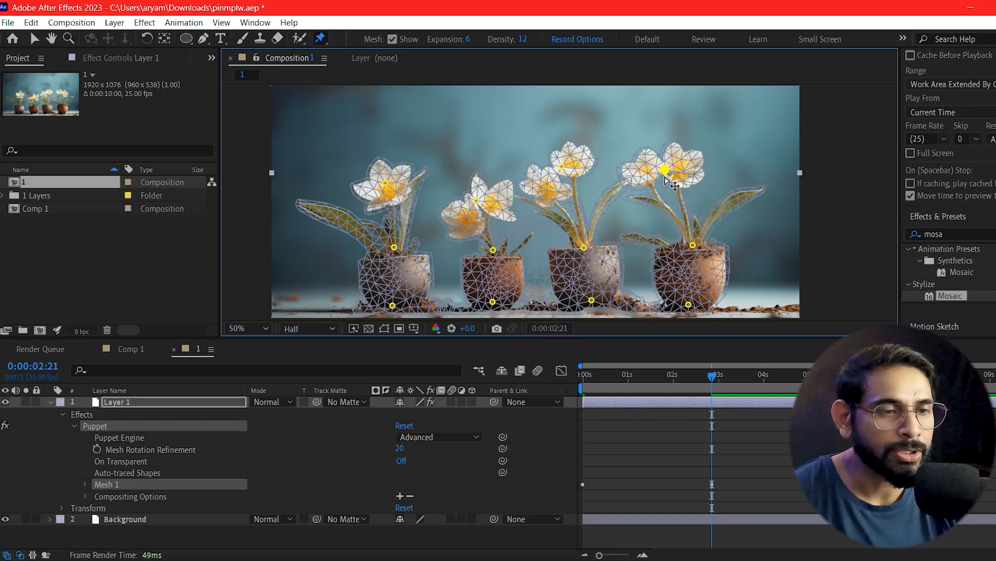
left_click_drag(714, 379, 587, 406)
key("space")
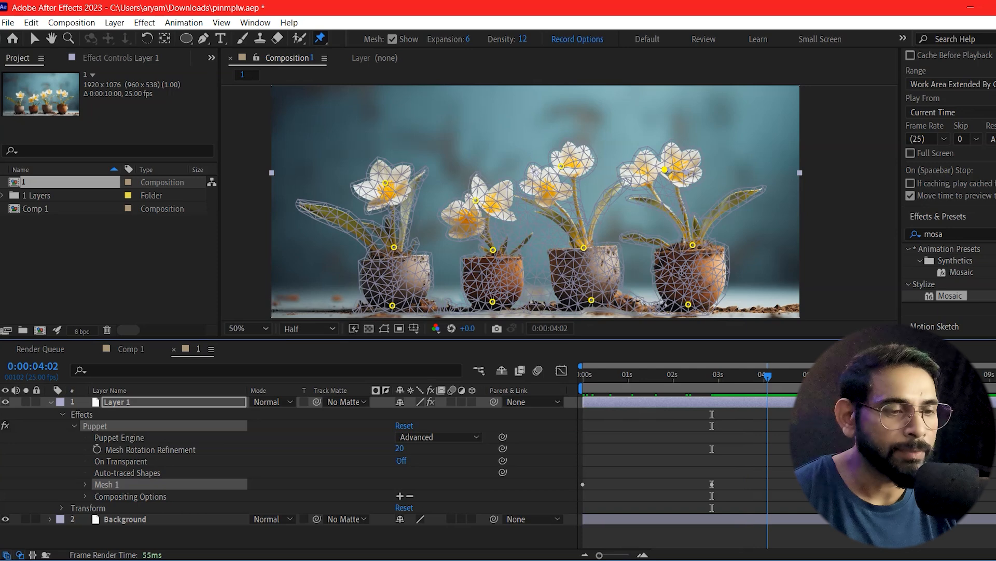
key("space")
Step: At 0:00:05:12, move the four flower-head pins back to the right so the plants stand nearly upright
left_click_drag(666, 171, 686, 174)
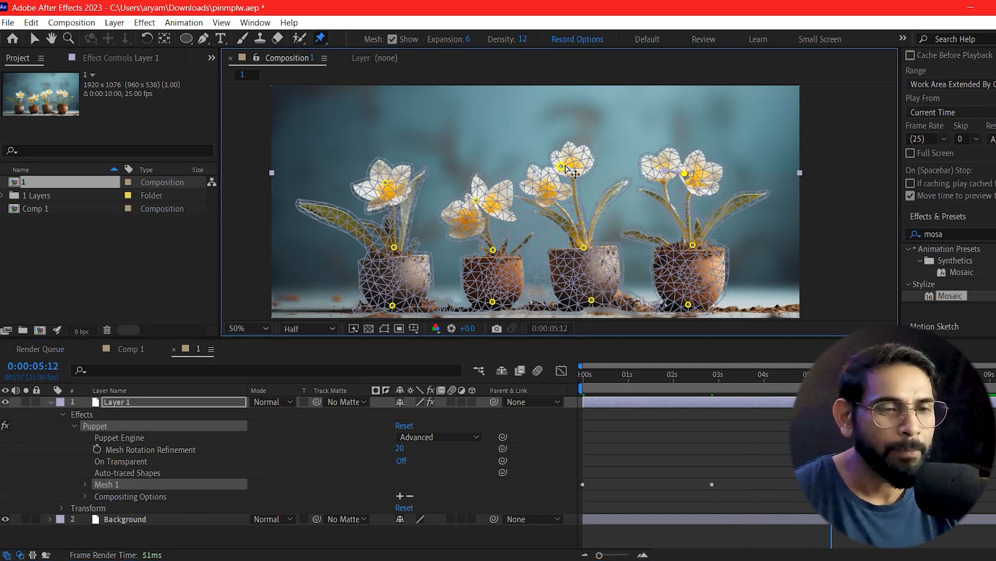
left_click_drag(562, 168, 584, 164)
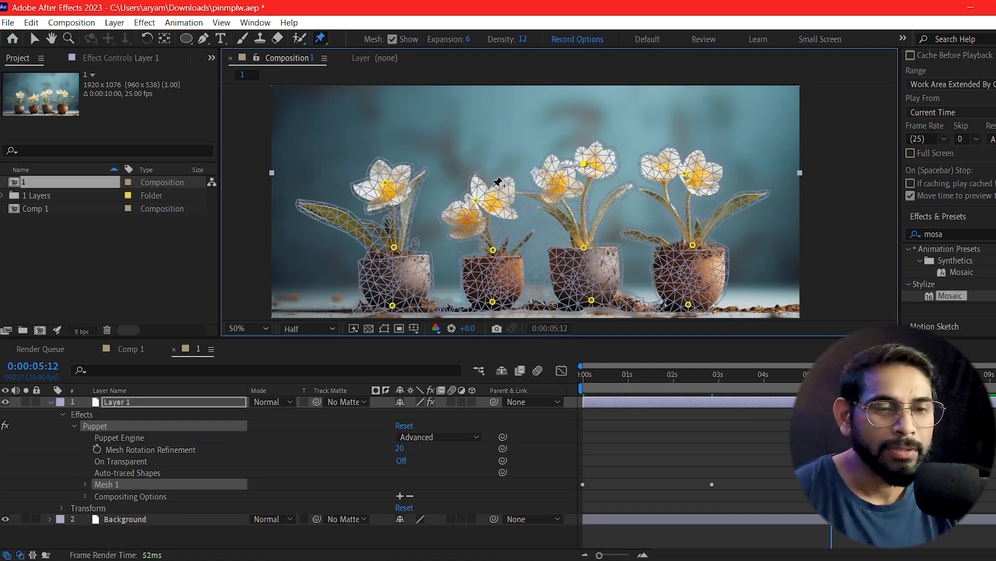
left_click_drag(476, 201, 488, 200)
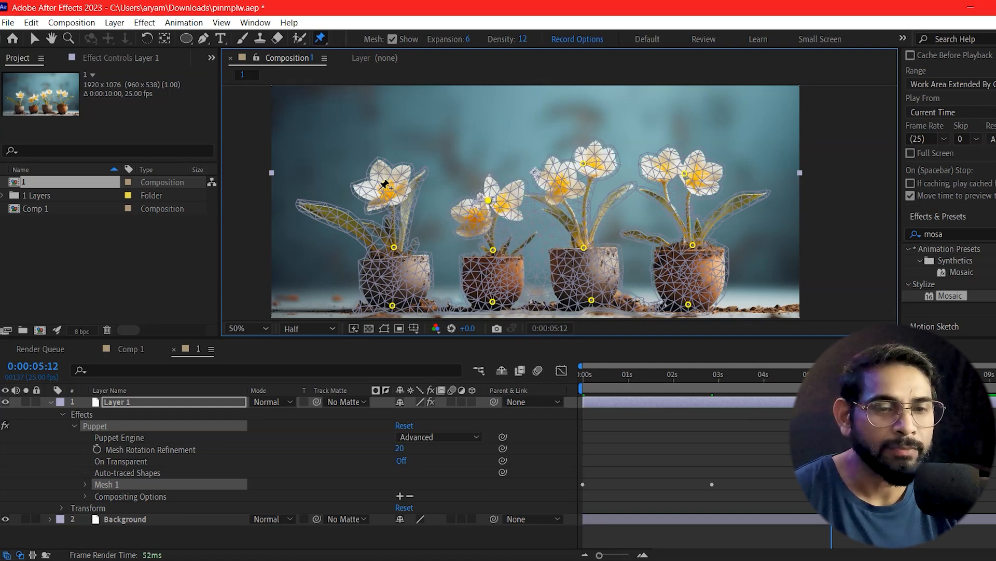
left_click_drag(390, 188, 406, 189)
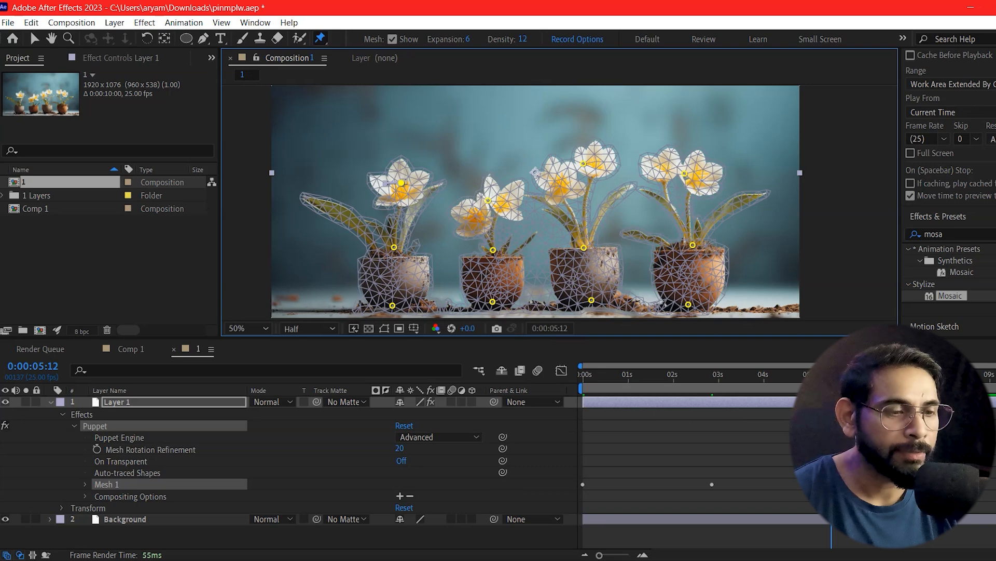
Step: At 0:00:08:07, bend the four flower heads to the left again by moving their pins
left_click(959, 375)
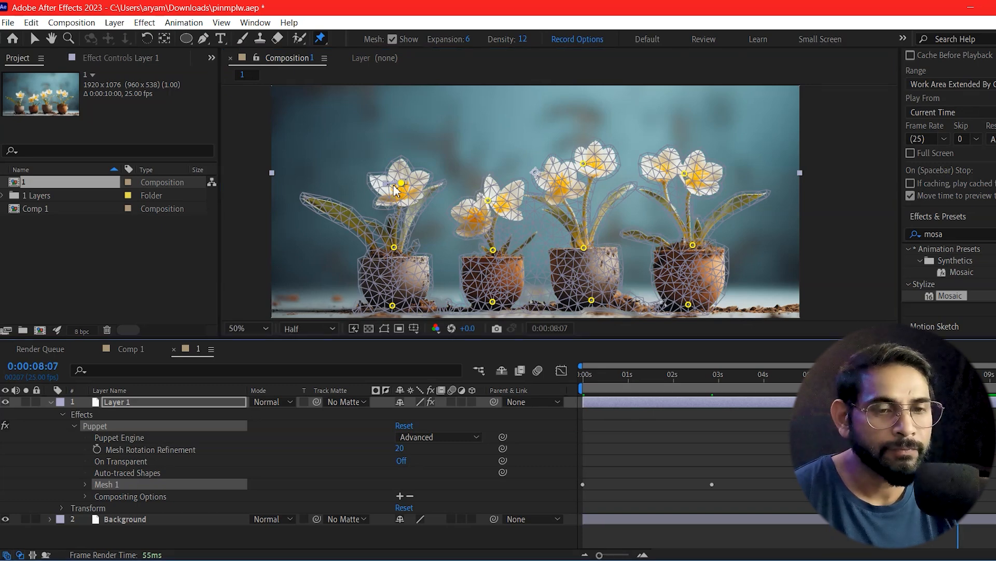
left_click_drag(402, 185, 384, 185)
left_click_drag(488, 200, 481, 196)
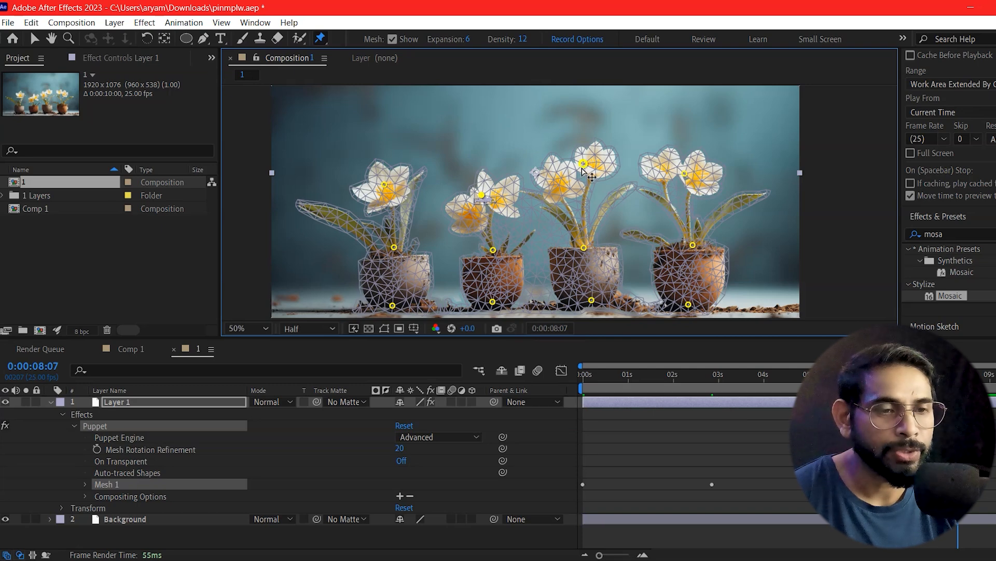
left_click_drag(568, 170, 564, 167)
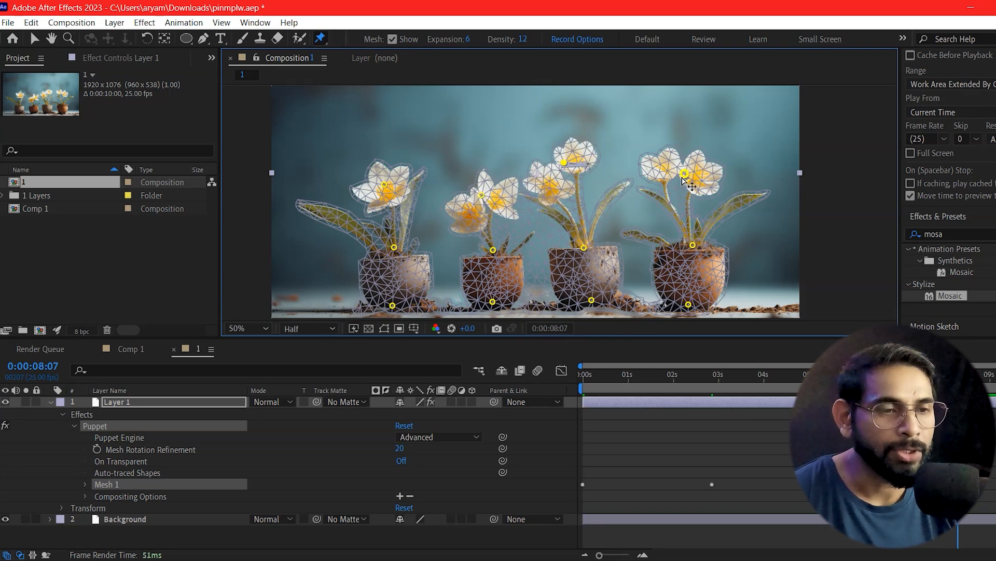
left_click_drag(686, 172, 670, 168)
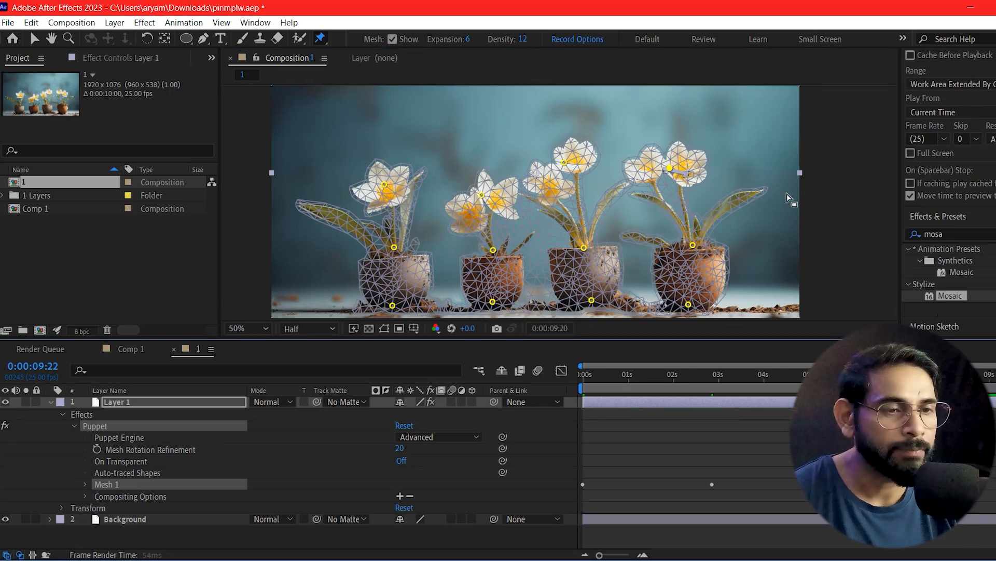
Step: At 0:00:09:22, move the fourth flower-head pin down-left and the other three to the right, and return to the composition's start
mouse_move(674, 170)
left_mouse_down()
mouse_move(688, 175)
mouse_move(660, 179)
left_mouse_up()
left_click_drag(568, 167, 582, 162)
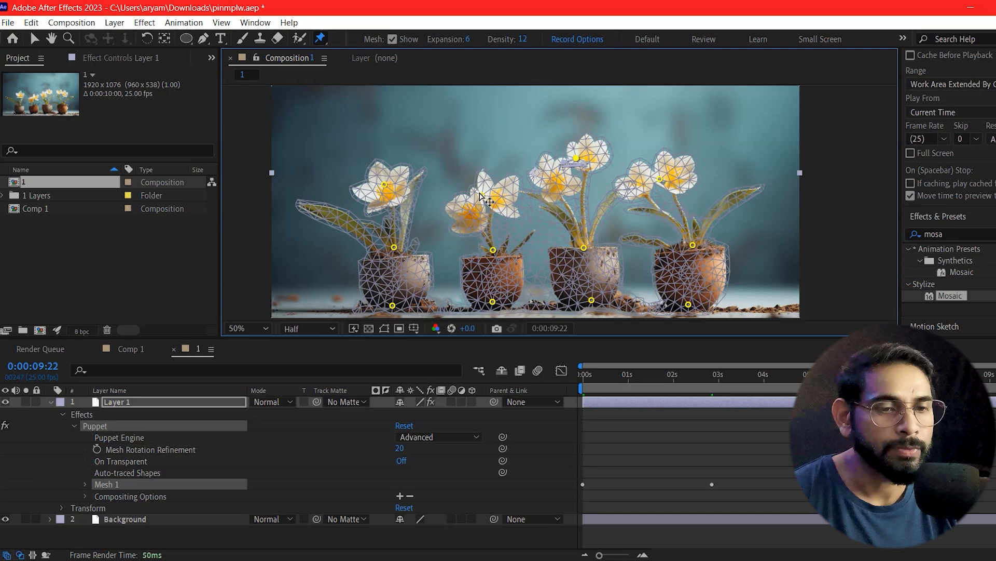
left_click_drag(481, 195, 487, 196)
left_click(384, 187)
left_click_drag(384, 186, 397, 179)
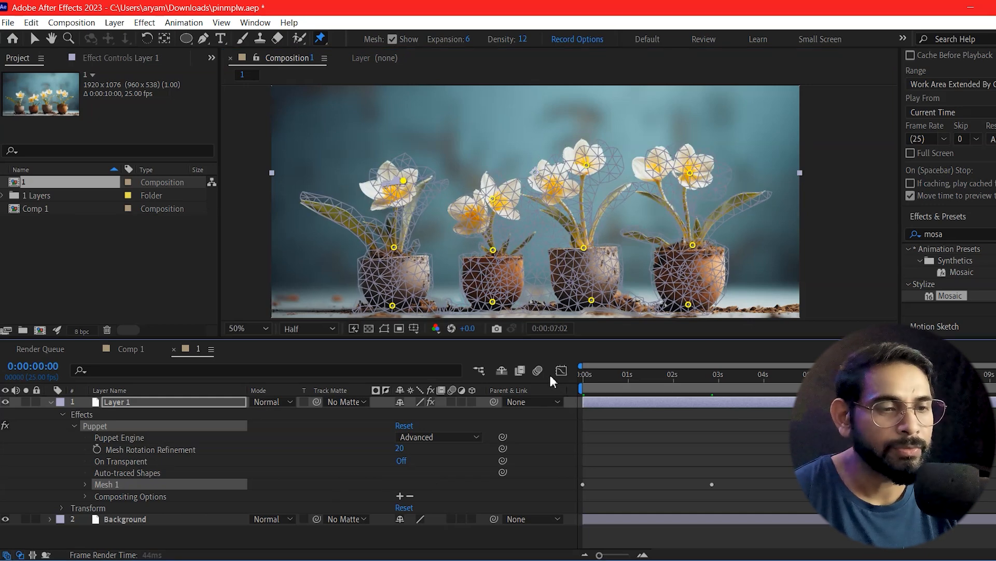
key("Home")
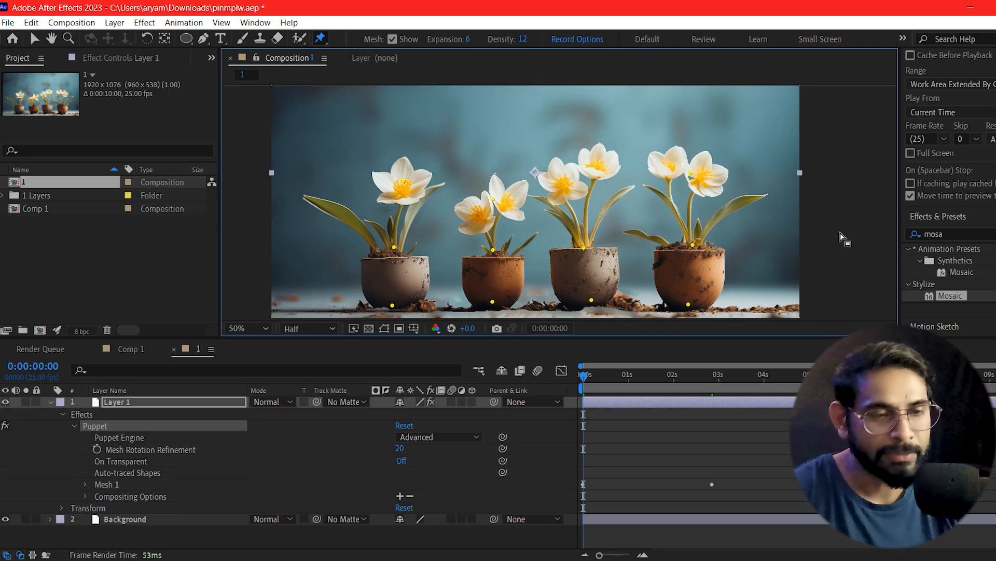
Step: Preview the flower sway from the composition's start and collapse Layer 1's properties
key("space")
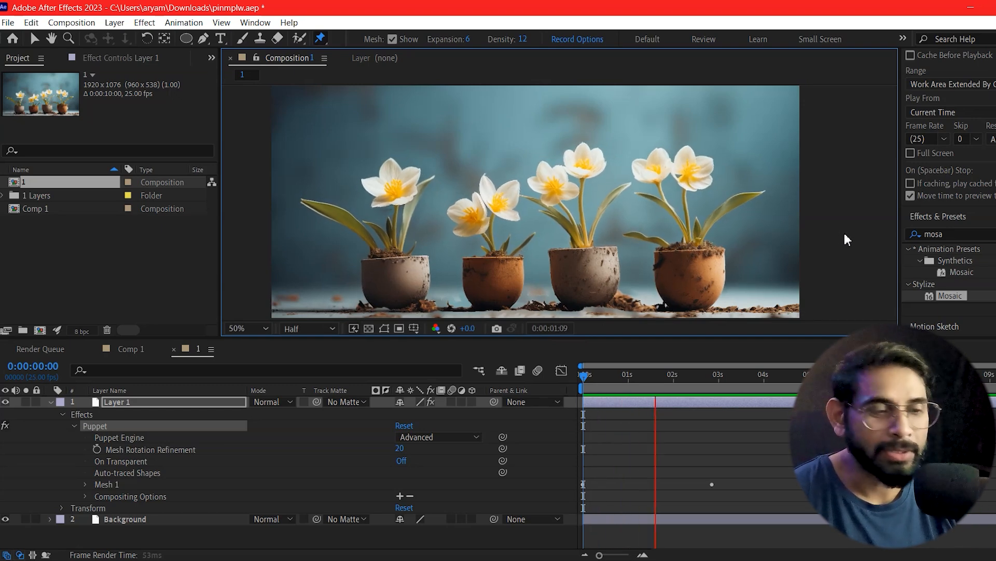
left_click(627, 375)
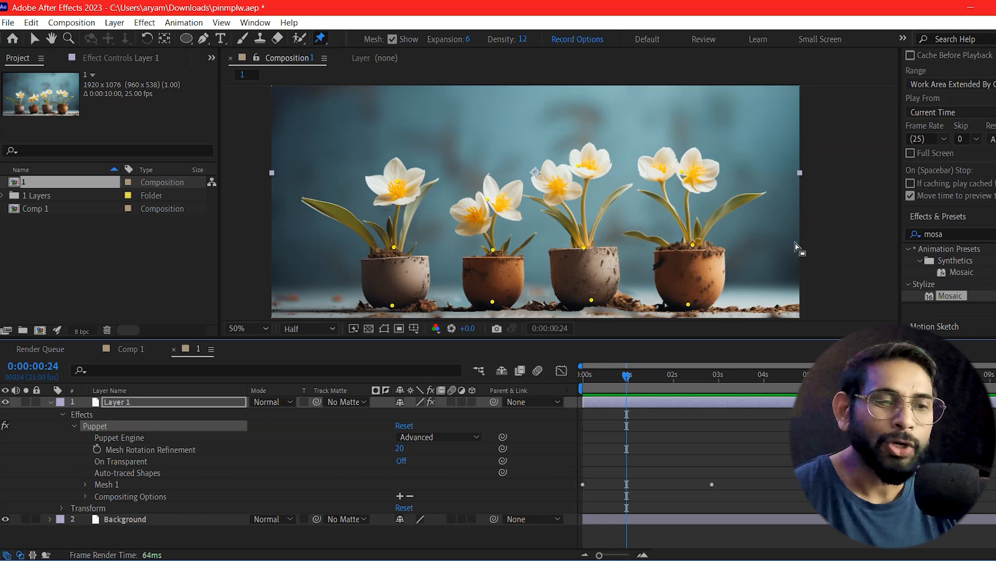
left_click(52, 401)
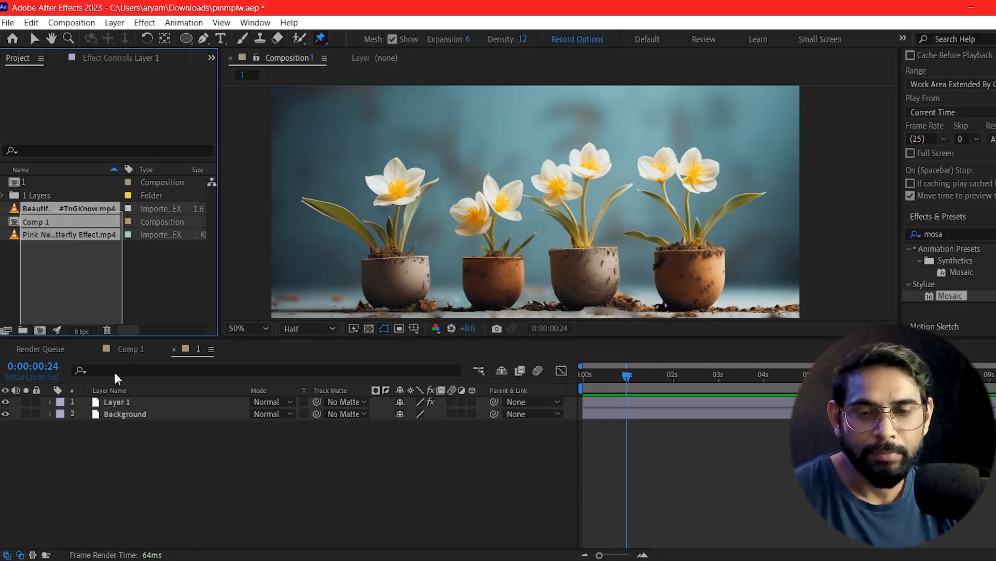
Step: Add the blue butterfly clip (#TnGKnow.mp4) as the top layer with Screen blending, and preview it from the composition's start
left_click(43, 243)
left_click_drag(19, 206, 477, 414)
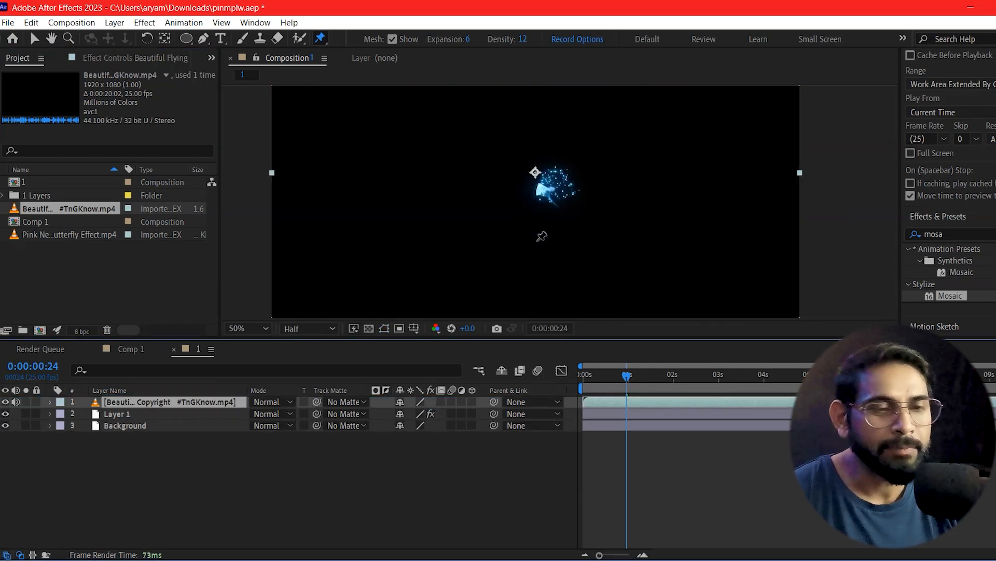
left_click(286, 401)
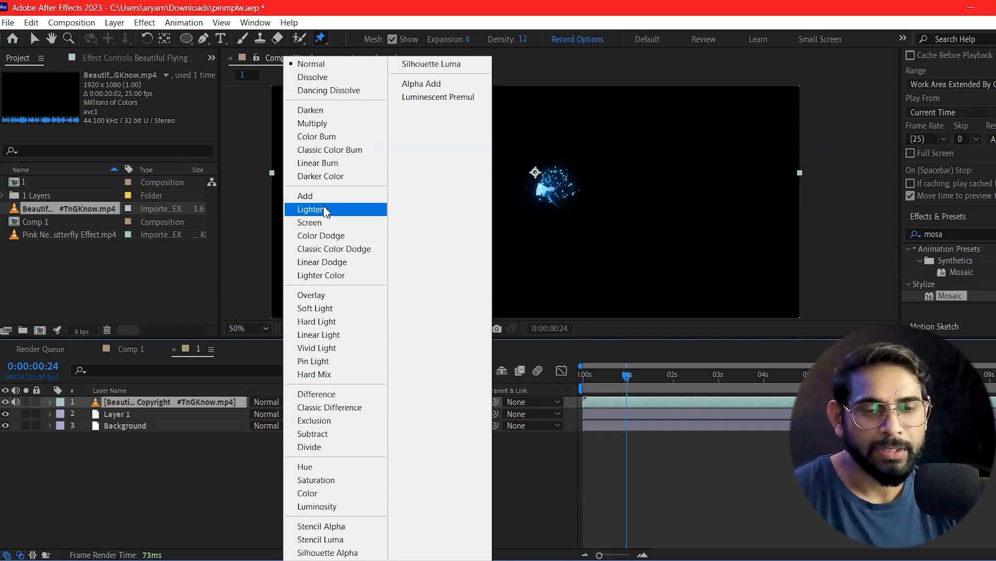
left_click(316, 223)
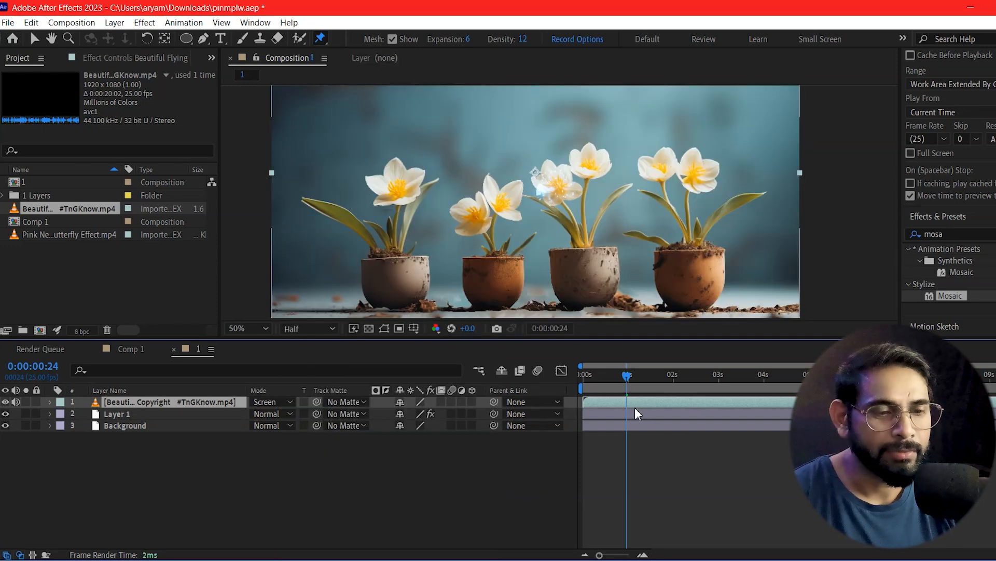
left_click_drag(593, 375, 509, 370)
key("space")
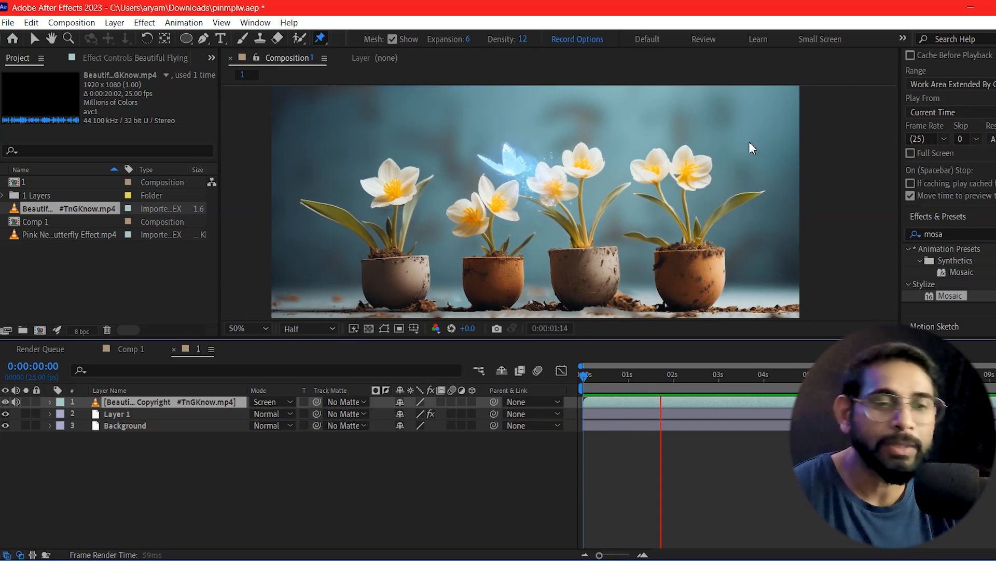
left_click(609, 375)
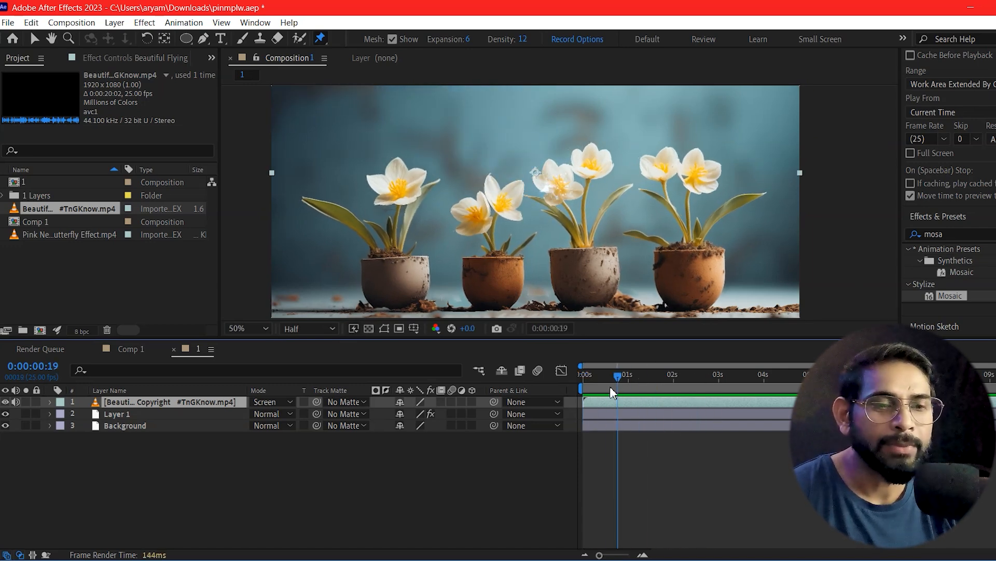
Step: Place the Pink Neon butterfly clip between Layer 1 and Background, and set its blending mode to Screen
scroll(826, 235, "down", 2)
mouse_move(833, 246)
left_mouse_down()
mouse_move(823, 241)
mouse_move(832, 251)
left_mouse_up()
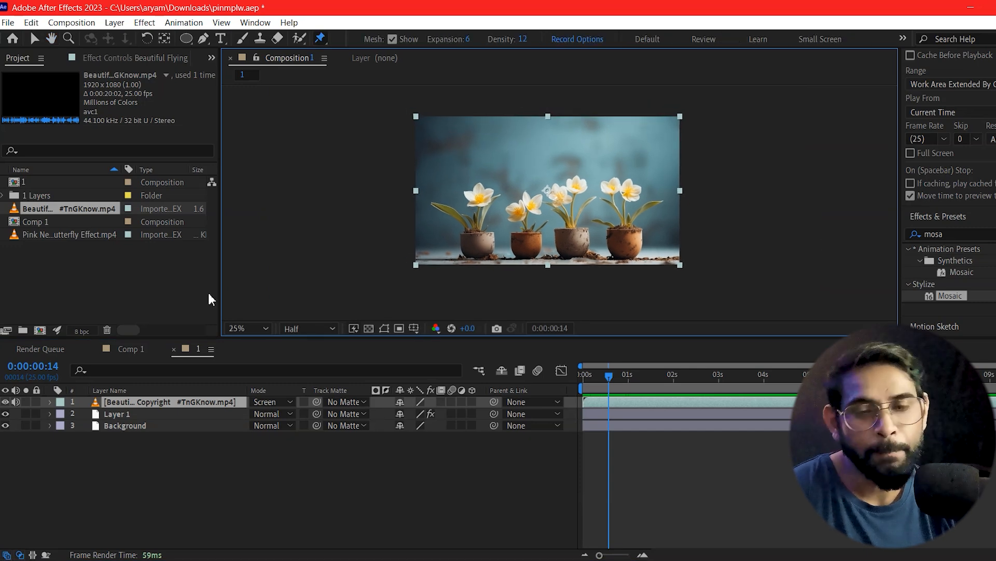
left_click_drag(32, 233, 125, 420)
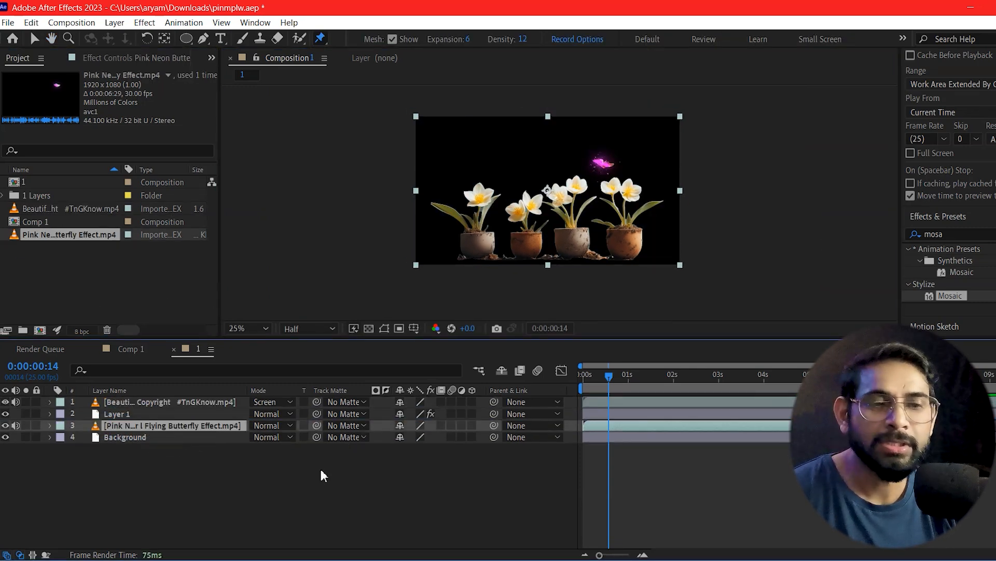
left_click(280, 425)
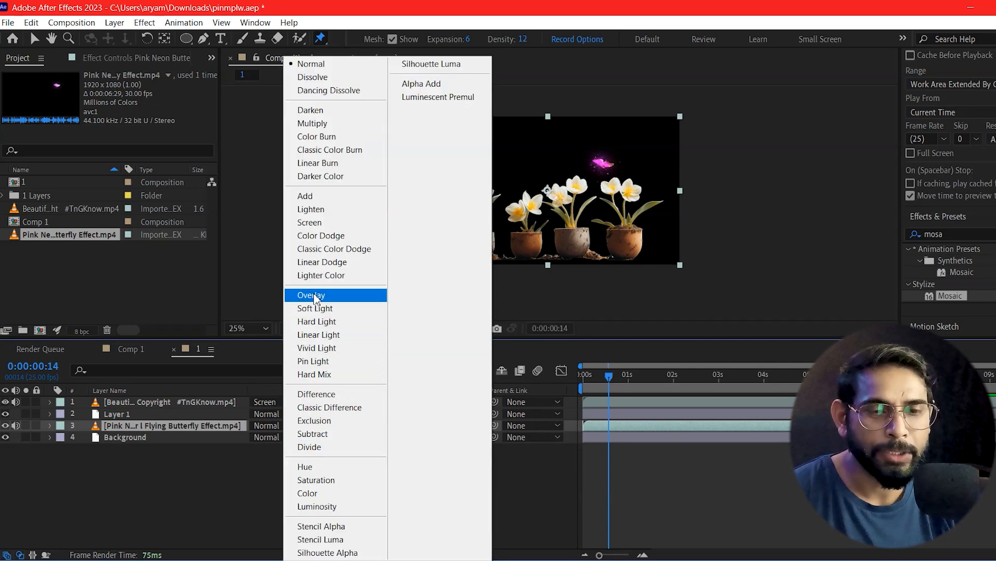
left_click(330, 224)
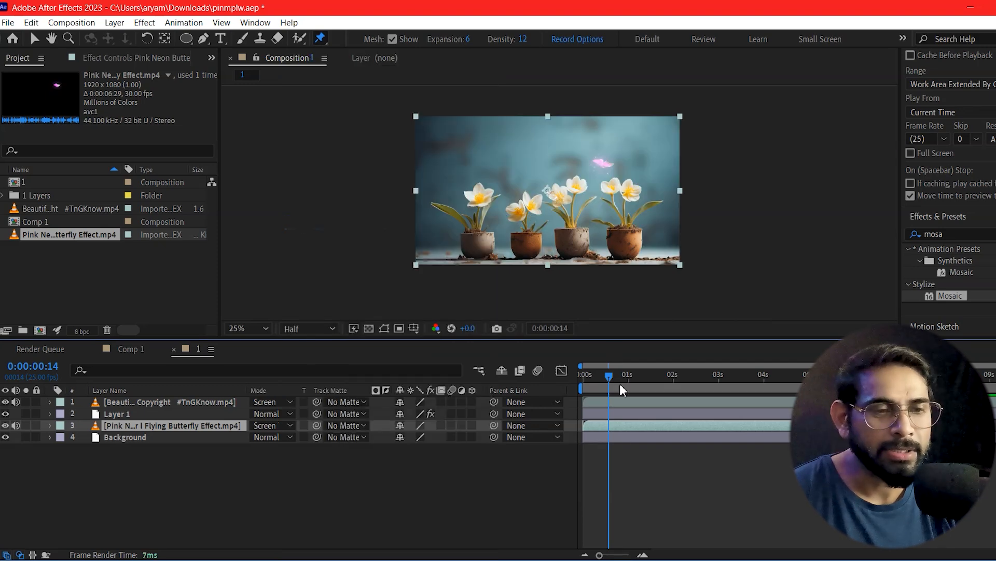
Step: Move the pink butterfly layer down in the frame with the Selection tool, and return to the composition's start
left_click(129, 400)
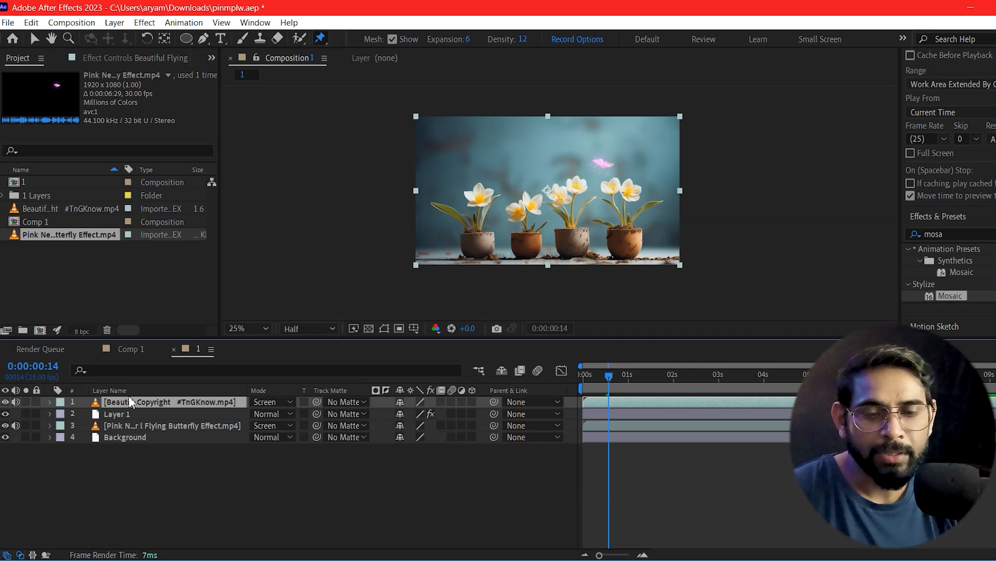
left_click(647, 425)
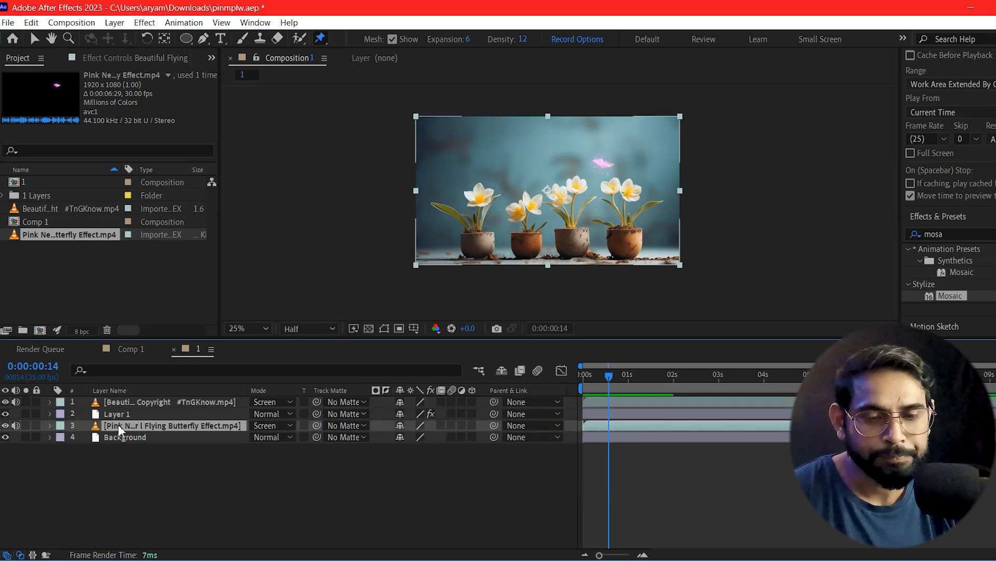
left_click(34, 38)
left_click_drag(609, 188, 616, 235)
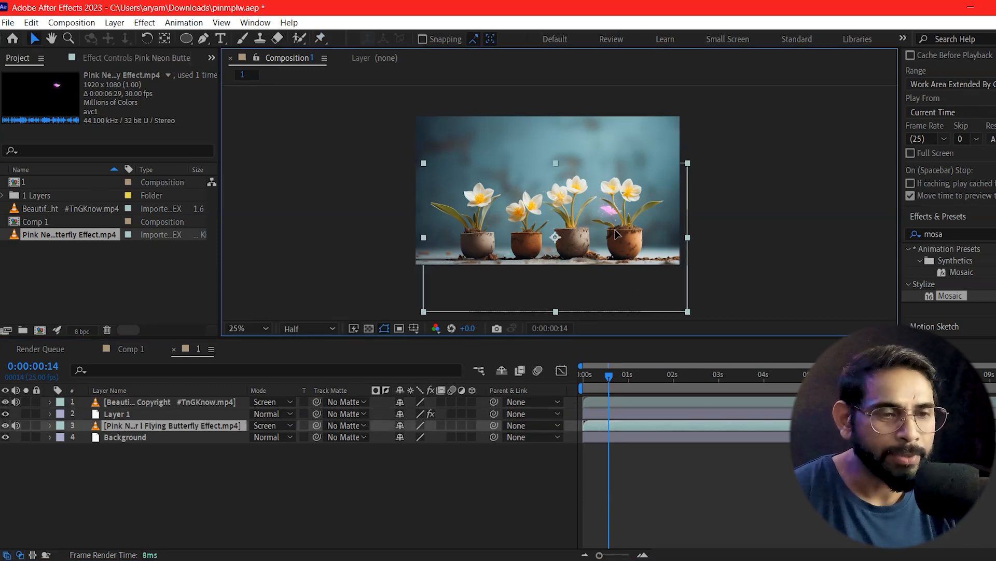
key("Home")
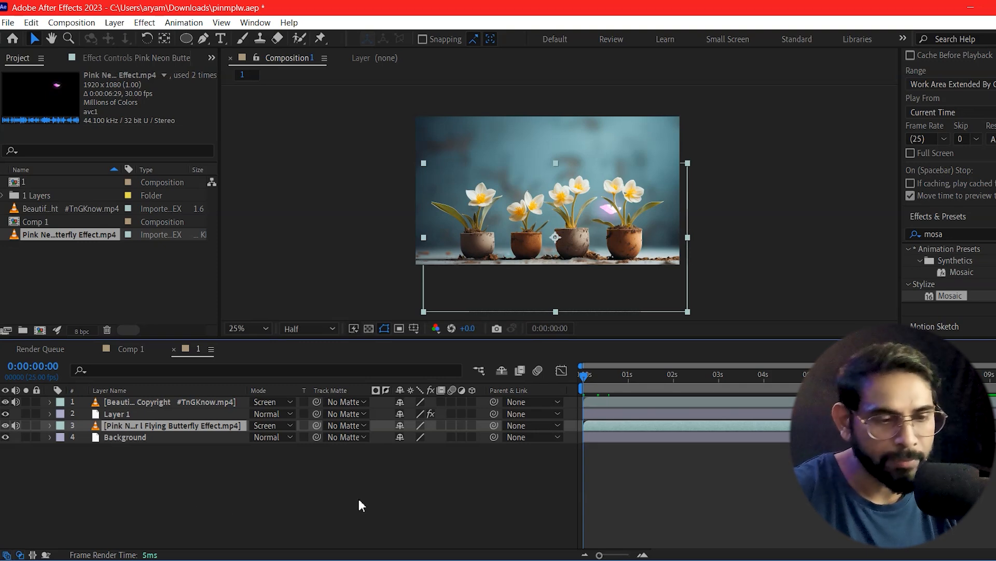
Step: Duplicate the pink butterfly layer and shift the lower copy to a later time in the timeline
key("ctrl+d")
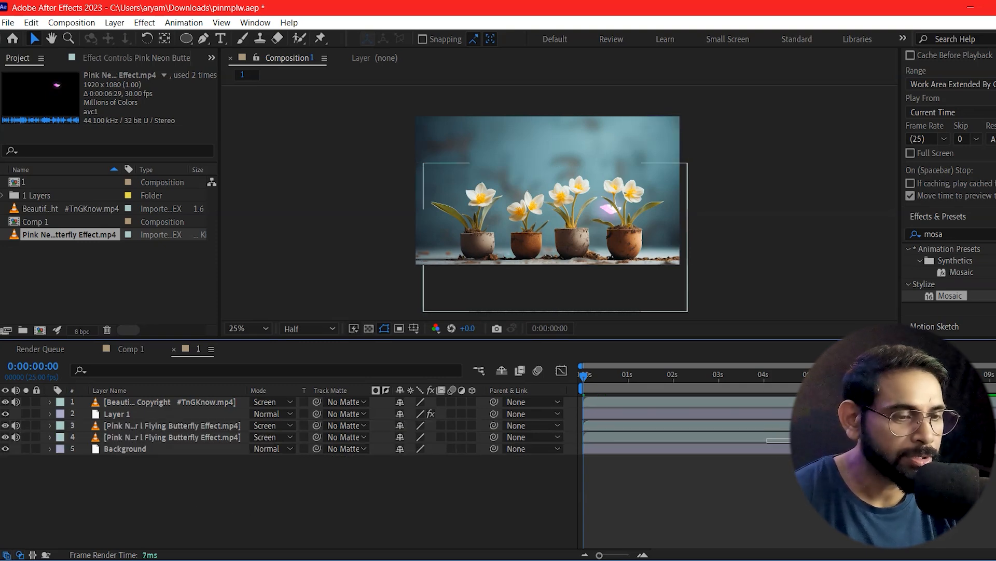
left_click(734, 438)
left_click_drag(734, 441, 950, 439)
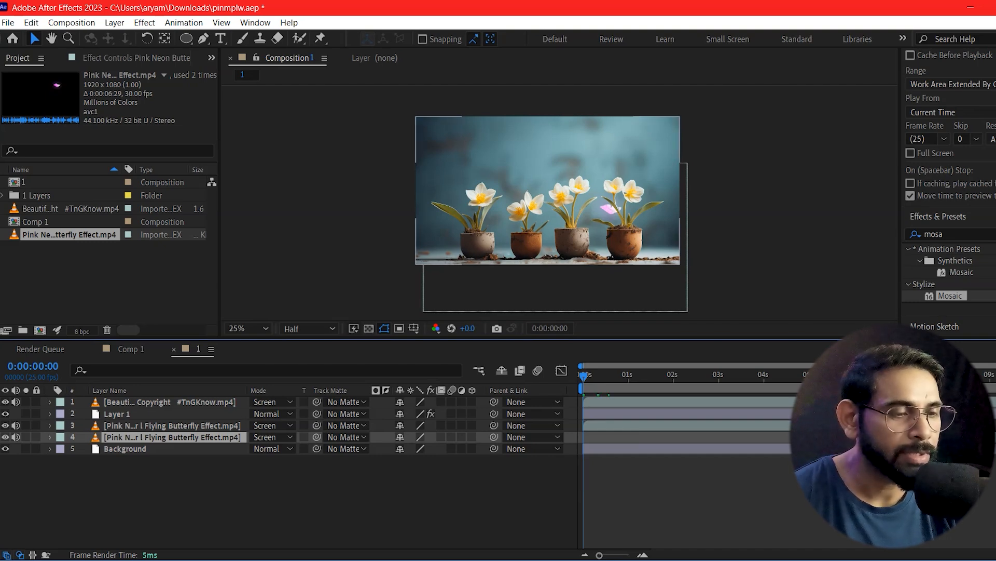
left_click(687, 466)
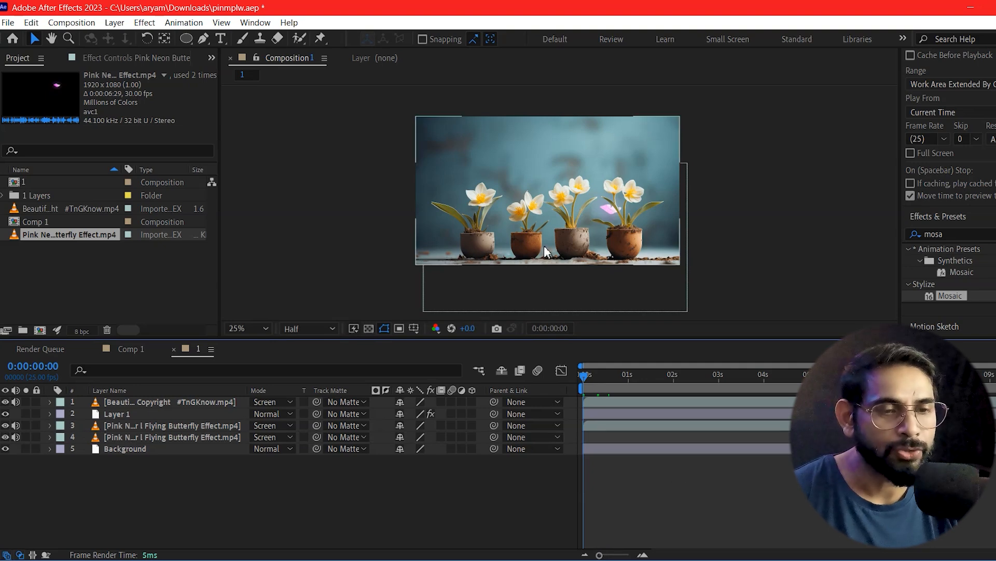
Step: Preview the blue and pink butterflies from the start, and move the pink butterfly layers up above the flowers
key("period")
key("period")
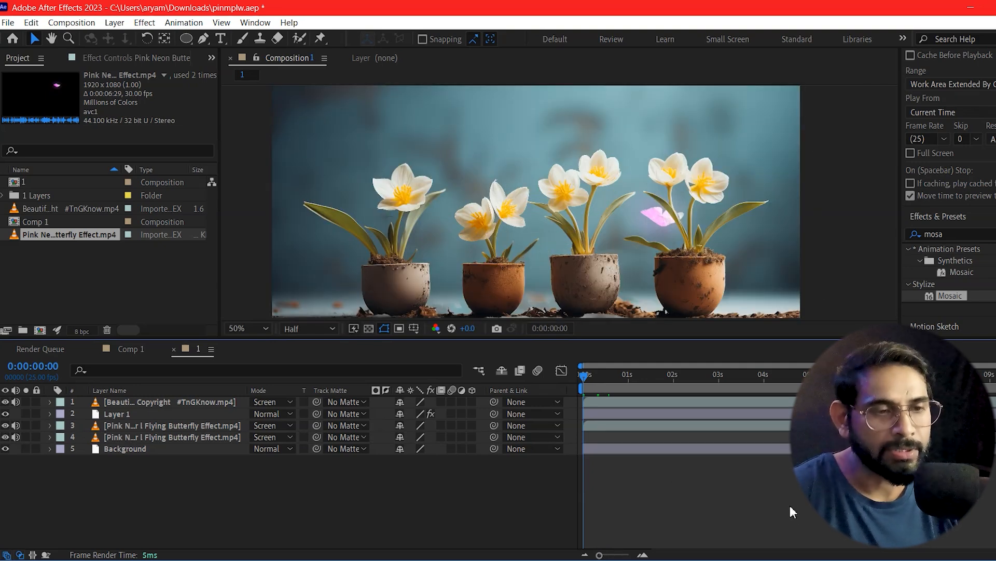
key("space")
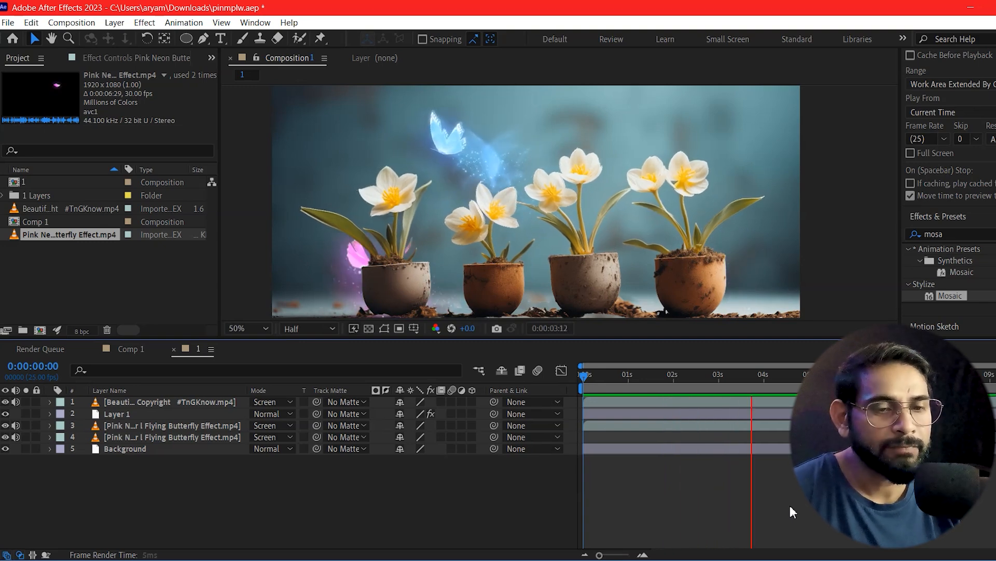
key("comma")
key("comma")
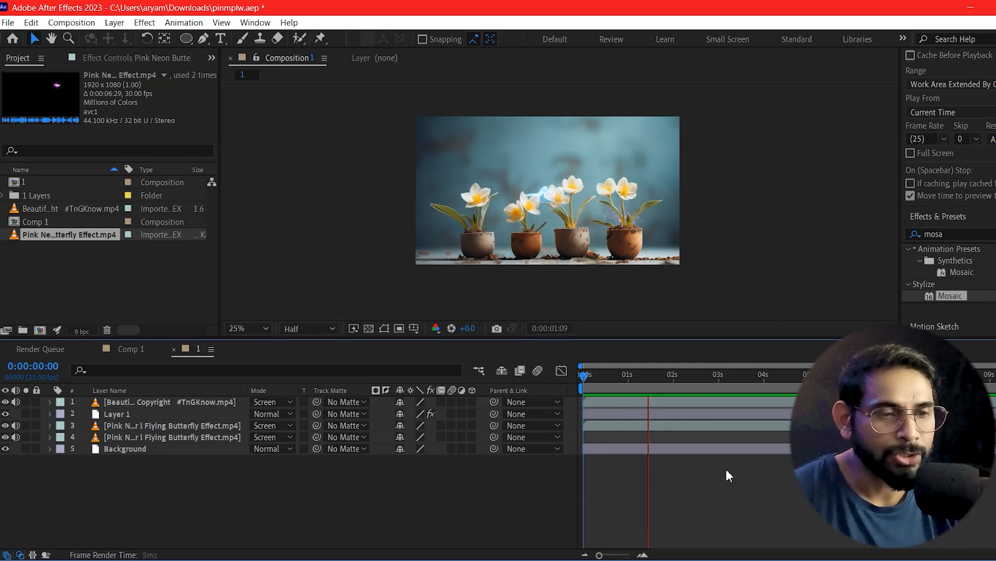
left_click(719, 424)
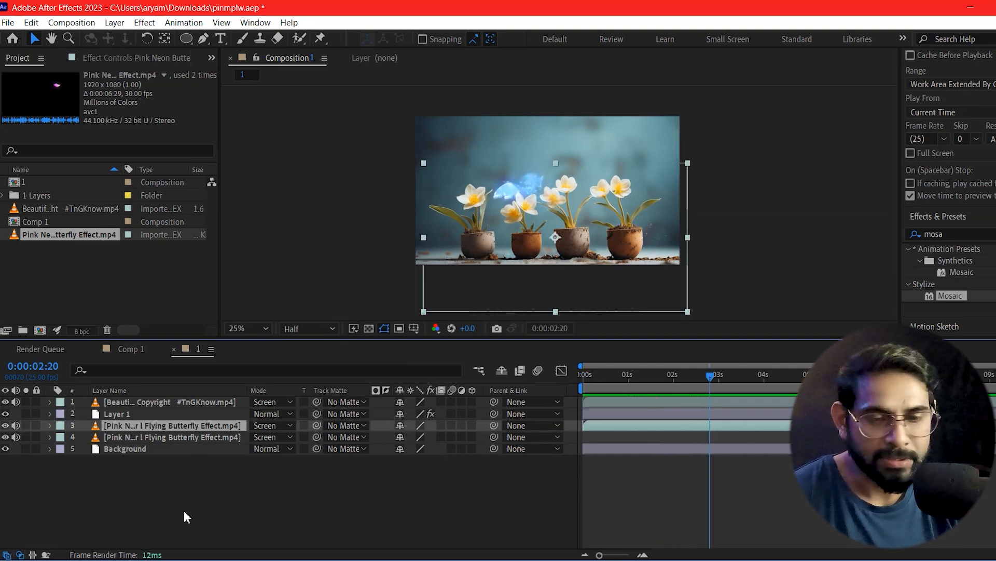
left_click_drag(586, 243, 578, 208)
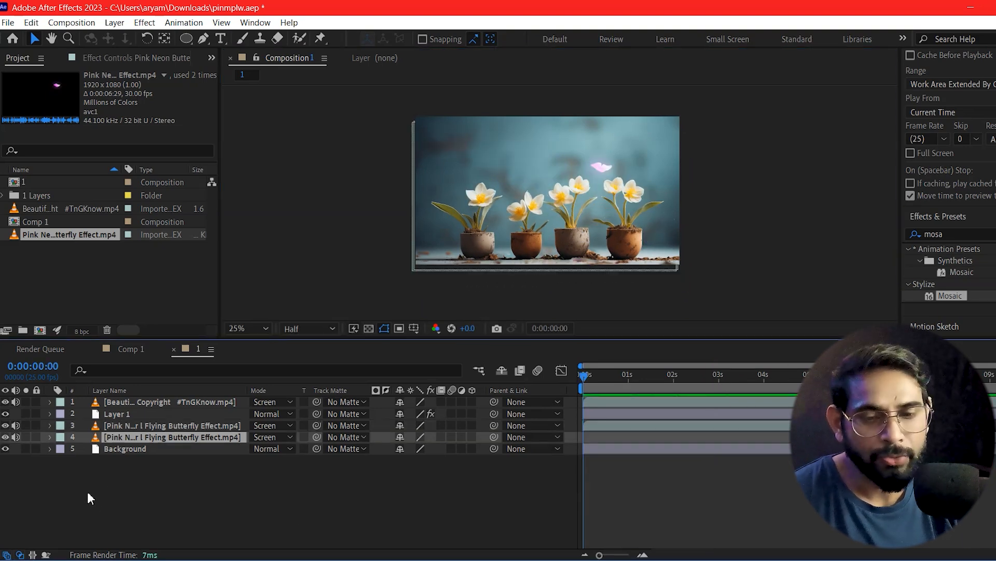
Step: Search the effects for "bri" and apply Brightness & Contrast to the Background layer
left_click(113, 449)
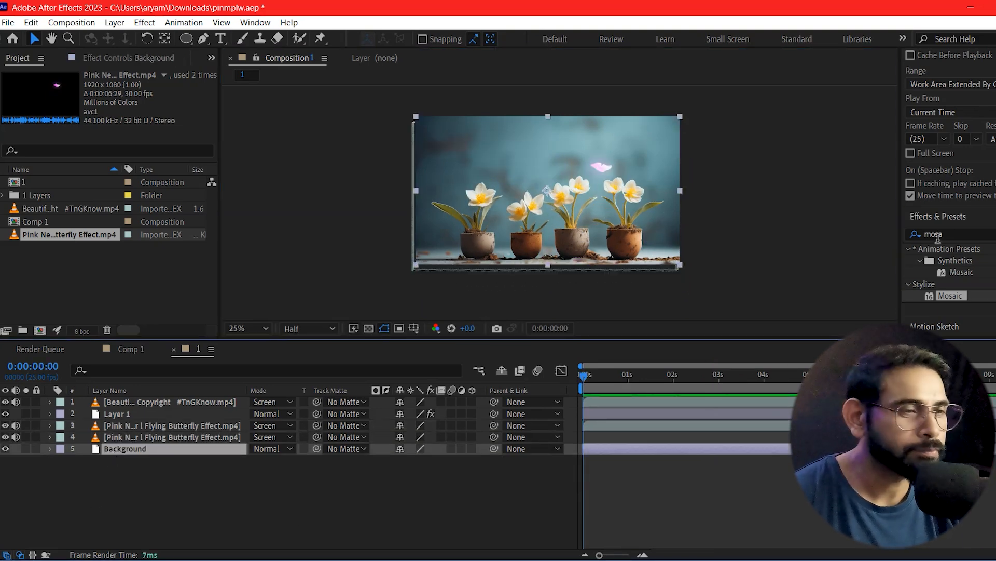
left_click(992, 235)
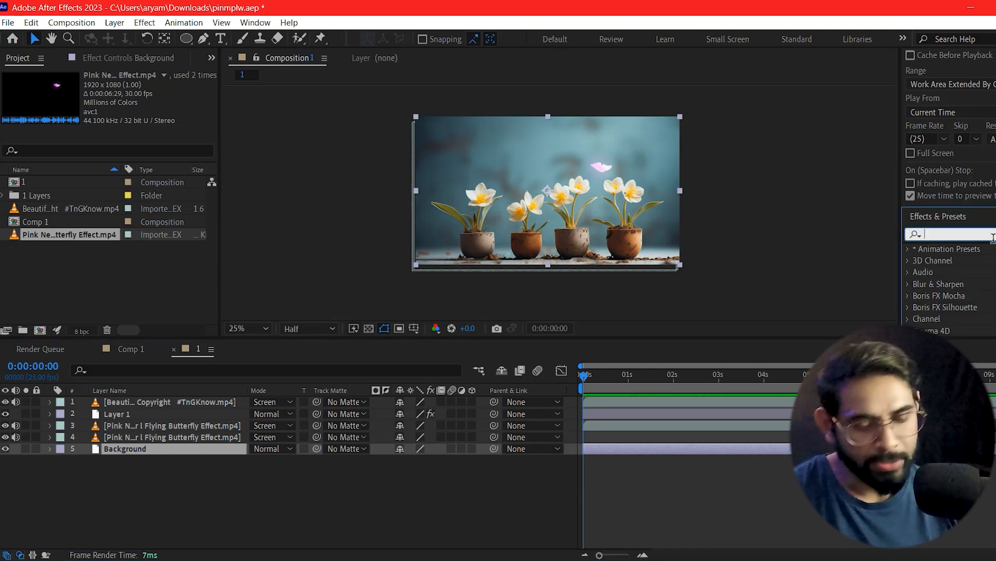
type("bri")
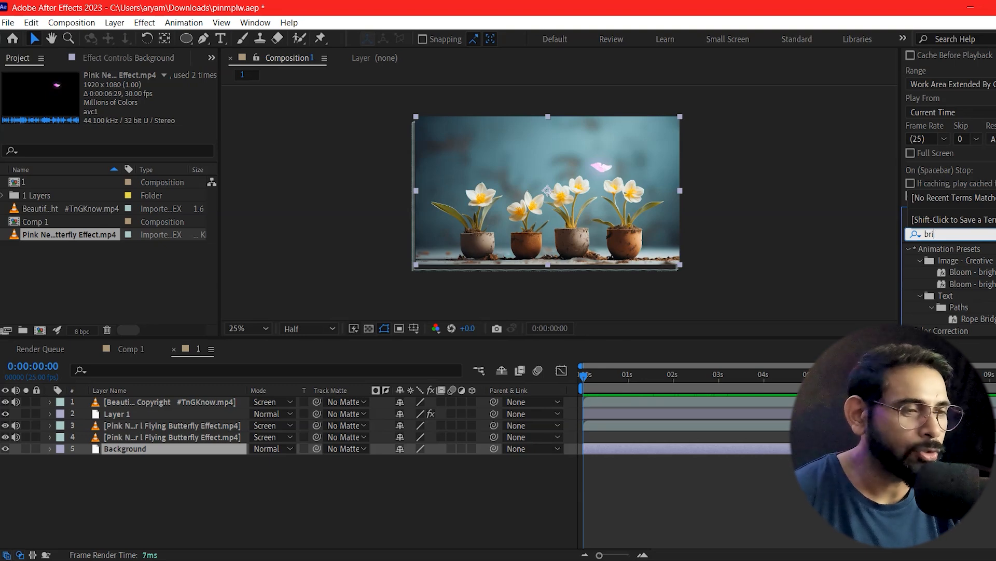
scroll(986, 305, "down", 1)
left_click_drag(965, 314, 114, 449)
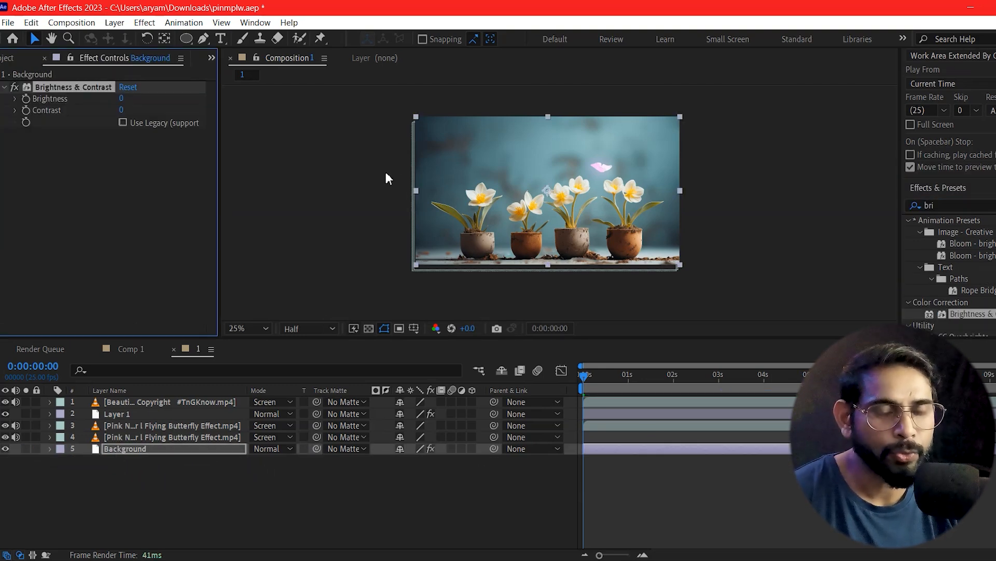
Step: Set the Background's contrast to 100 and brightness to -109, and preview the composition from the start
left_click_drag(118, 110, 196, 110)
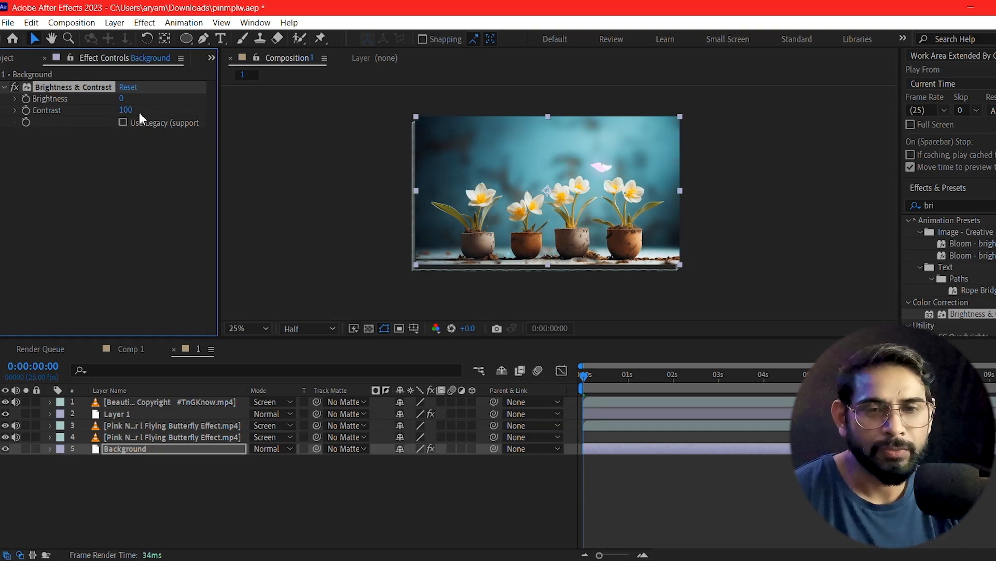
left_click(124, 98)
left_click_drag(122, 98, 69, 119)
left_click(739, 510)
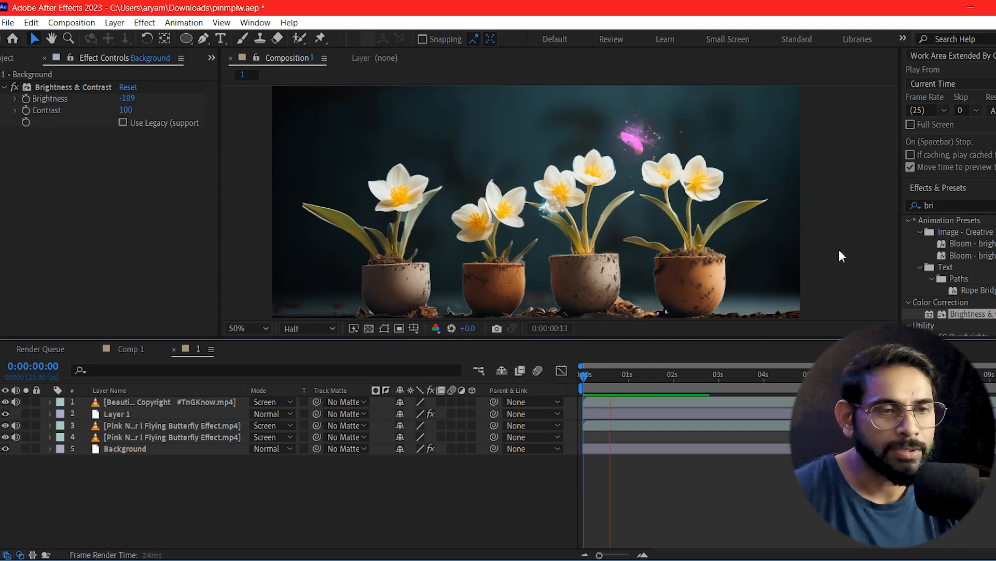
scroll(839, 249, "down", 1)
scroll(839, 249, "up", 1)
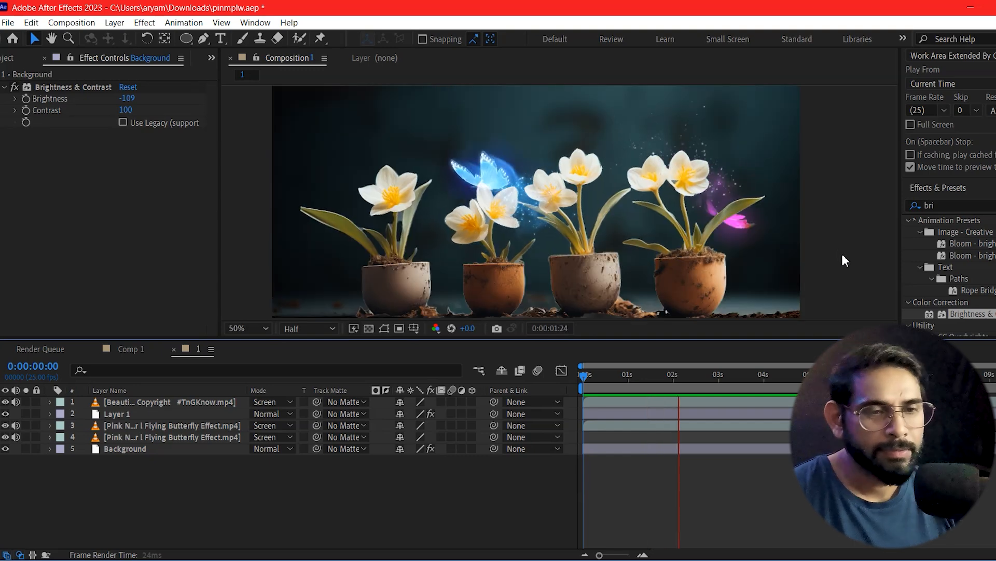